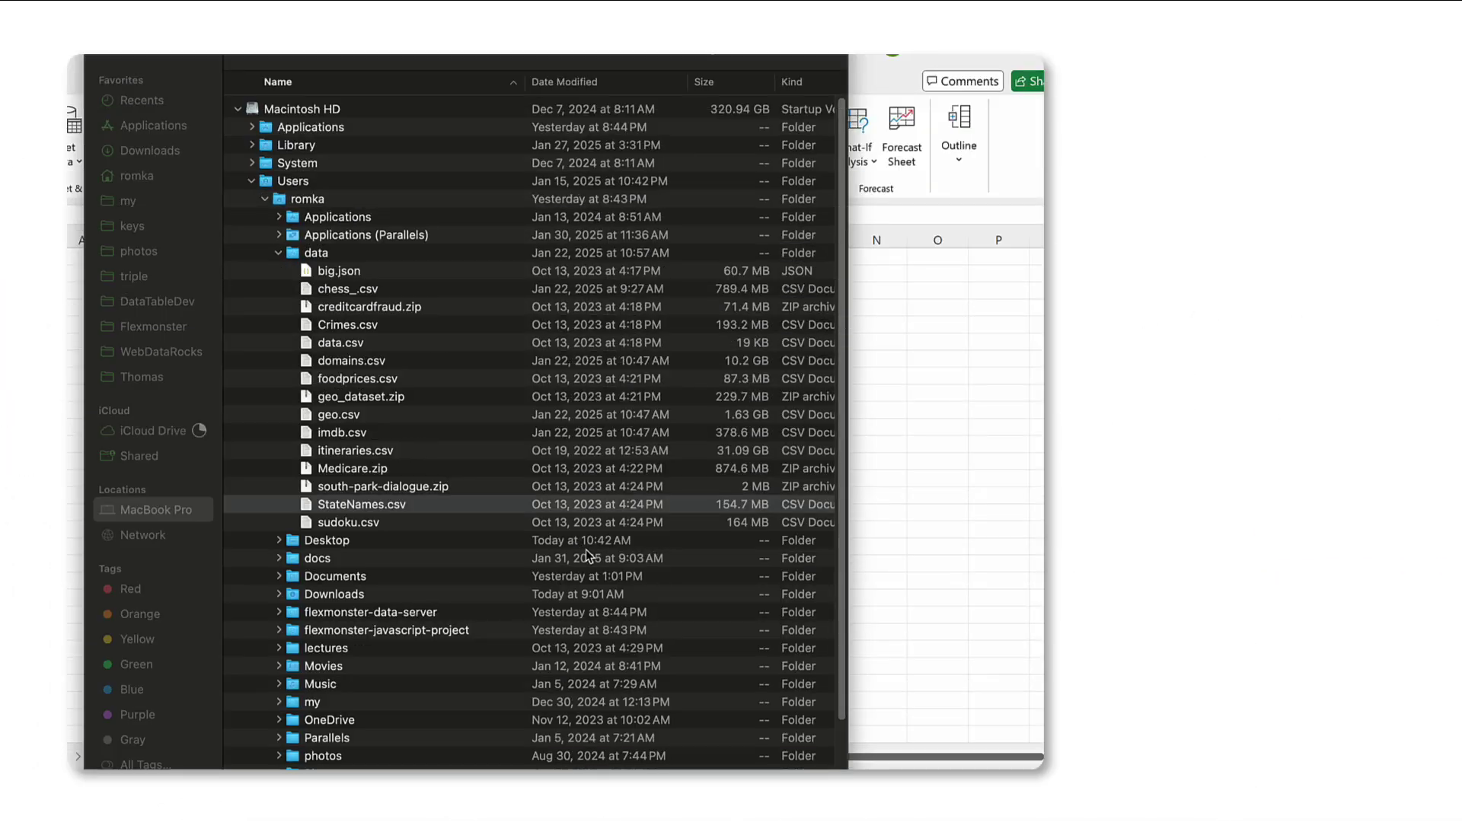
Open StateNames.csv in Excel, dismiss the too-large warning, and scroll to the cutoff at row 1048576.
right_click(467, 512)
left_click(533, 495)
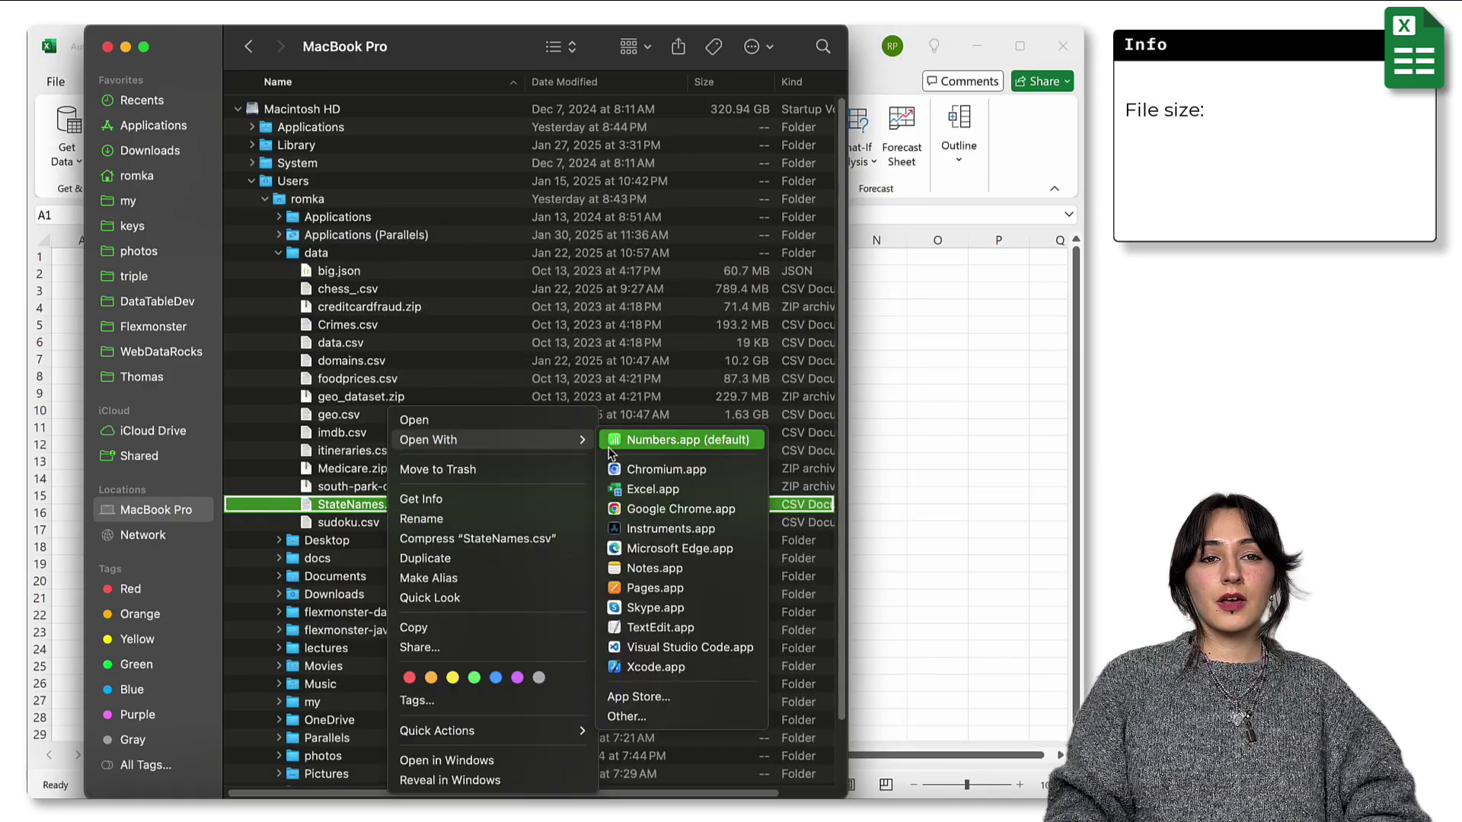
key("Escape")
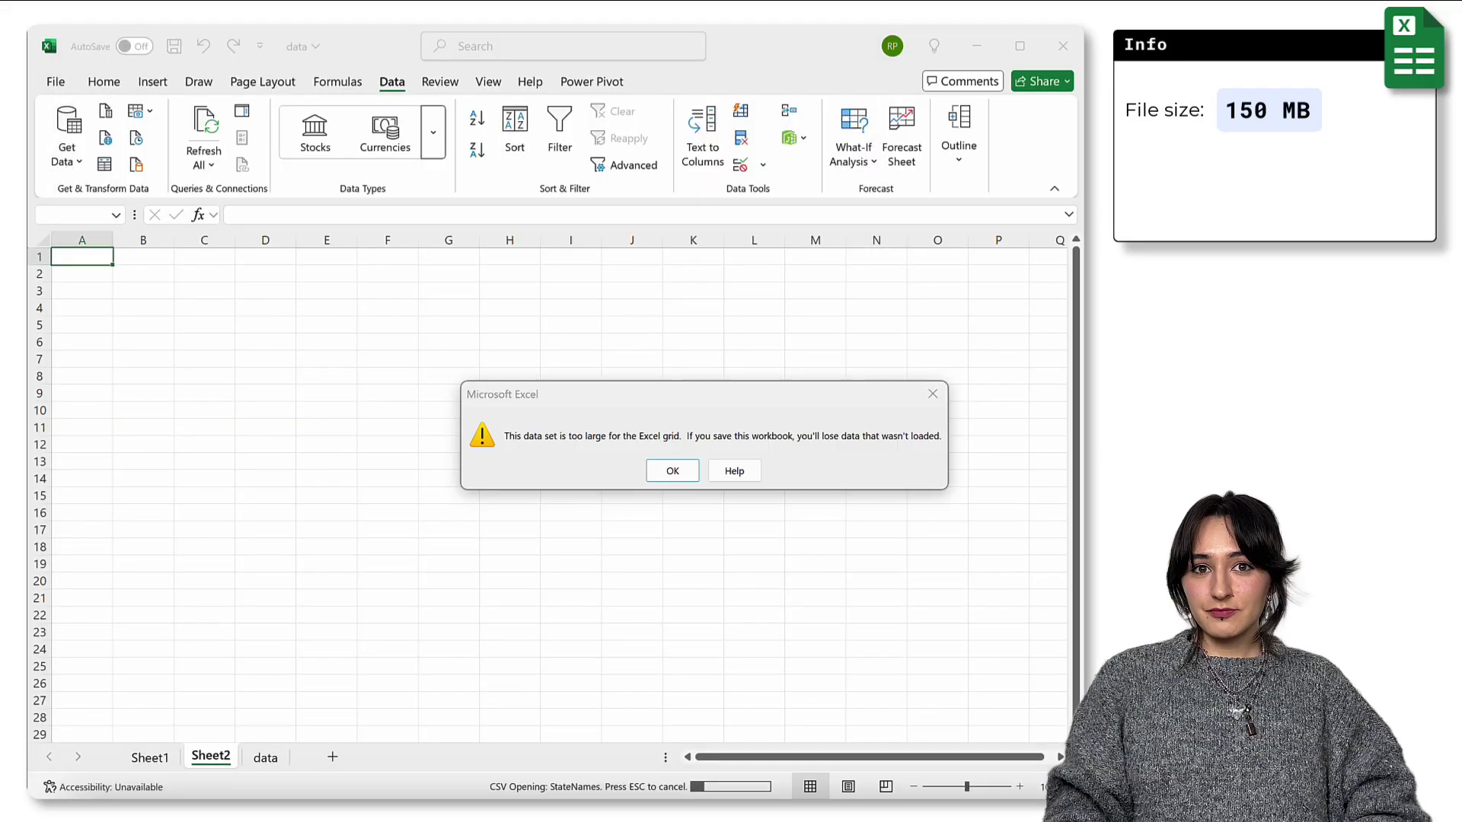
left_click(672, 472)
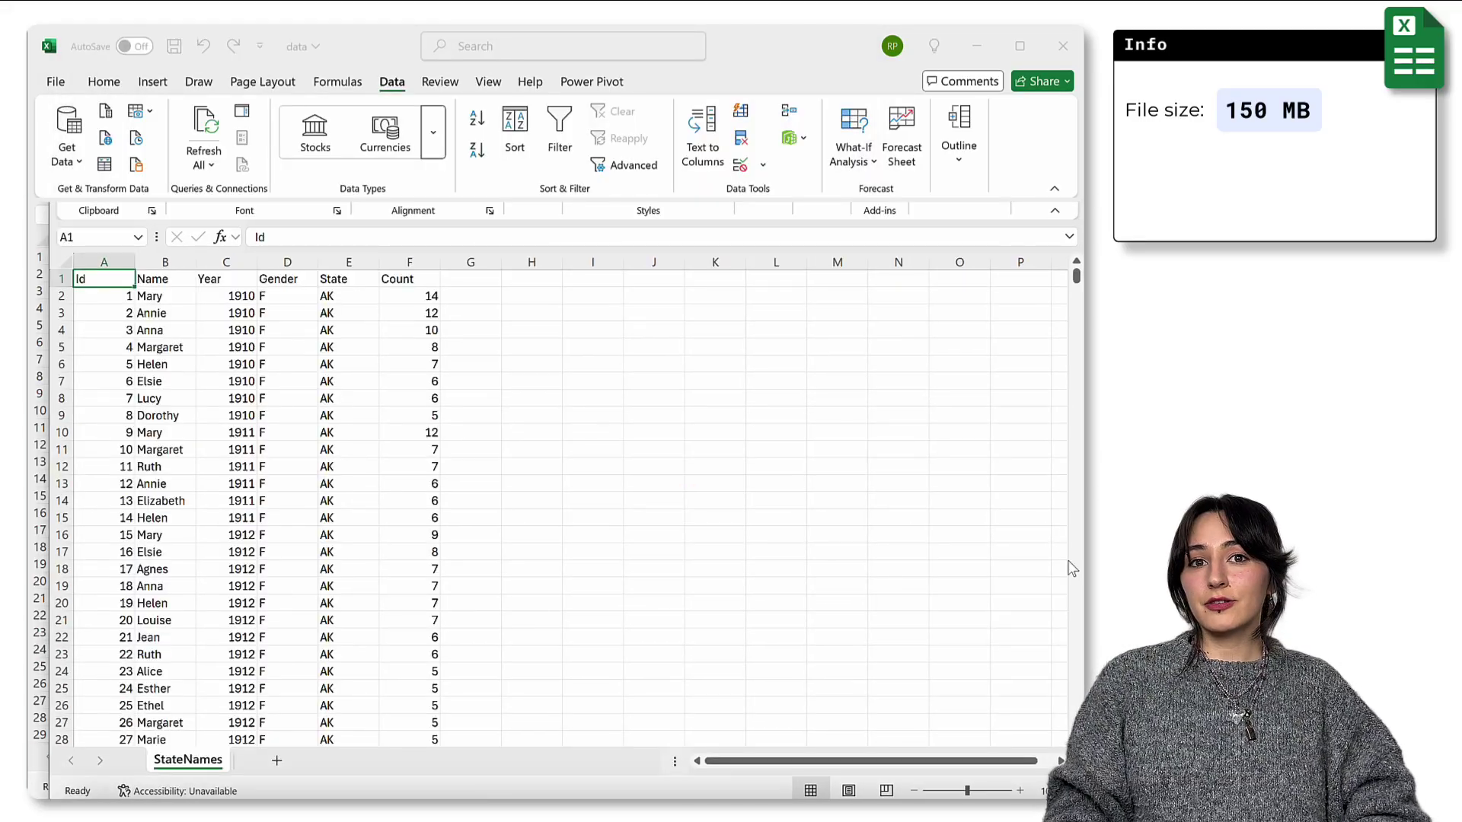
left_click_drag(1076, 278, 1076, 740)
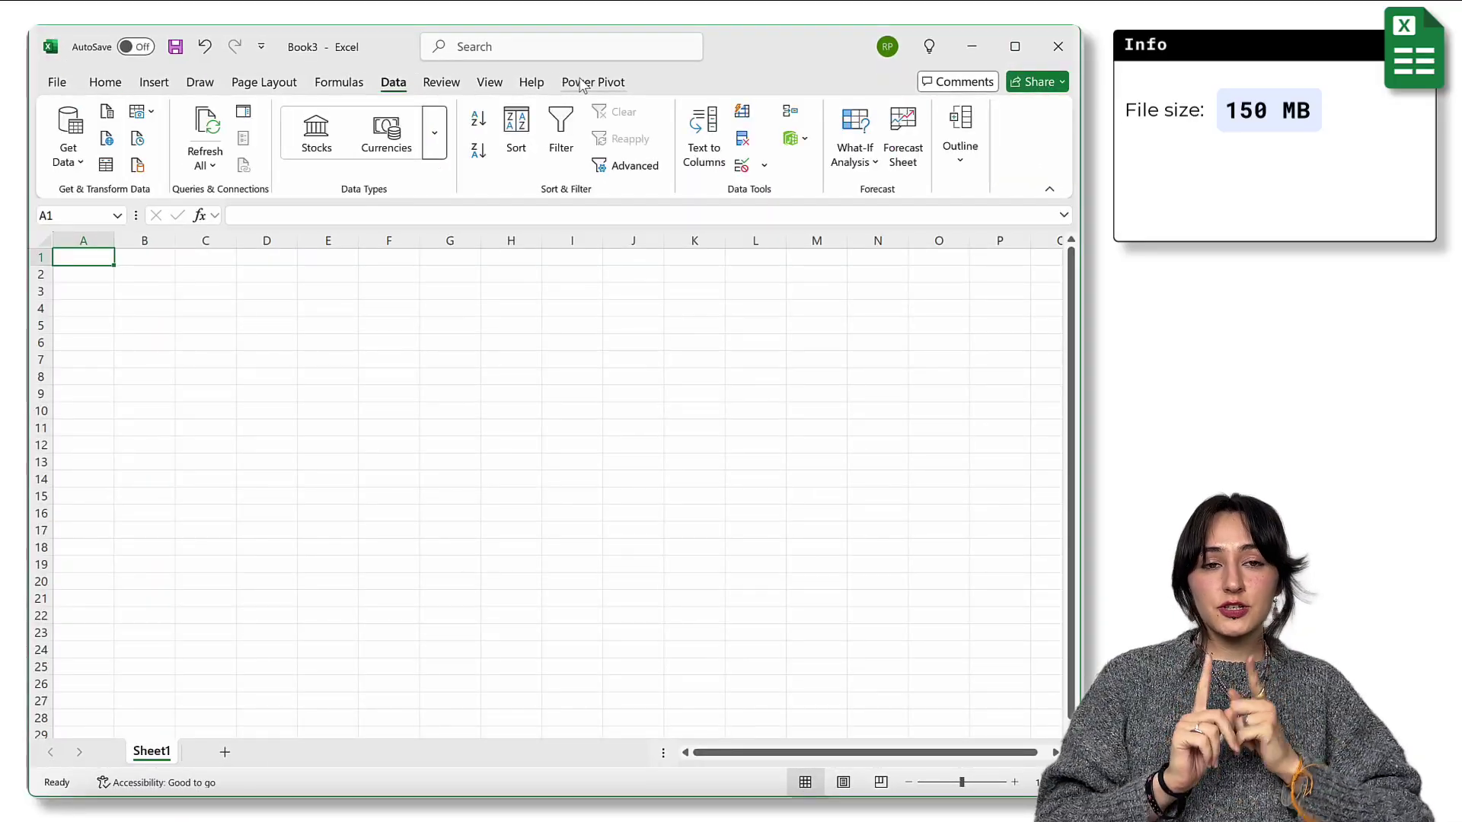
Open the Power Pivot data model window and choose a text file as the import source.
left_click(583, 82)
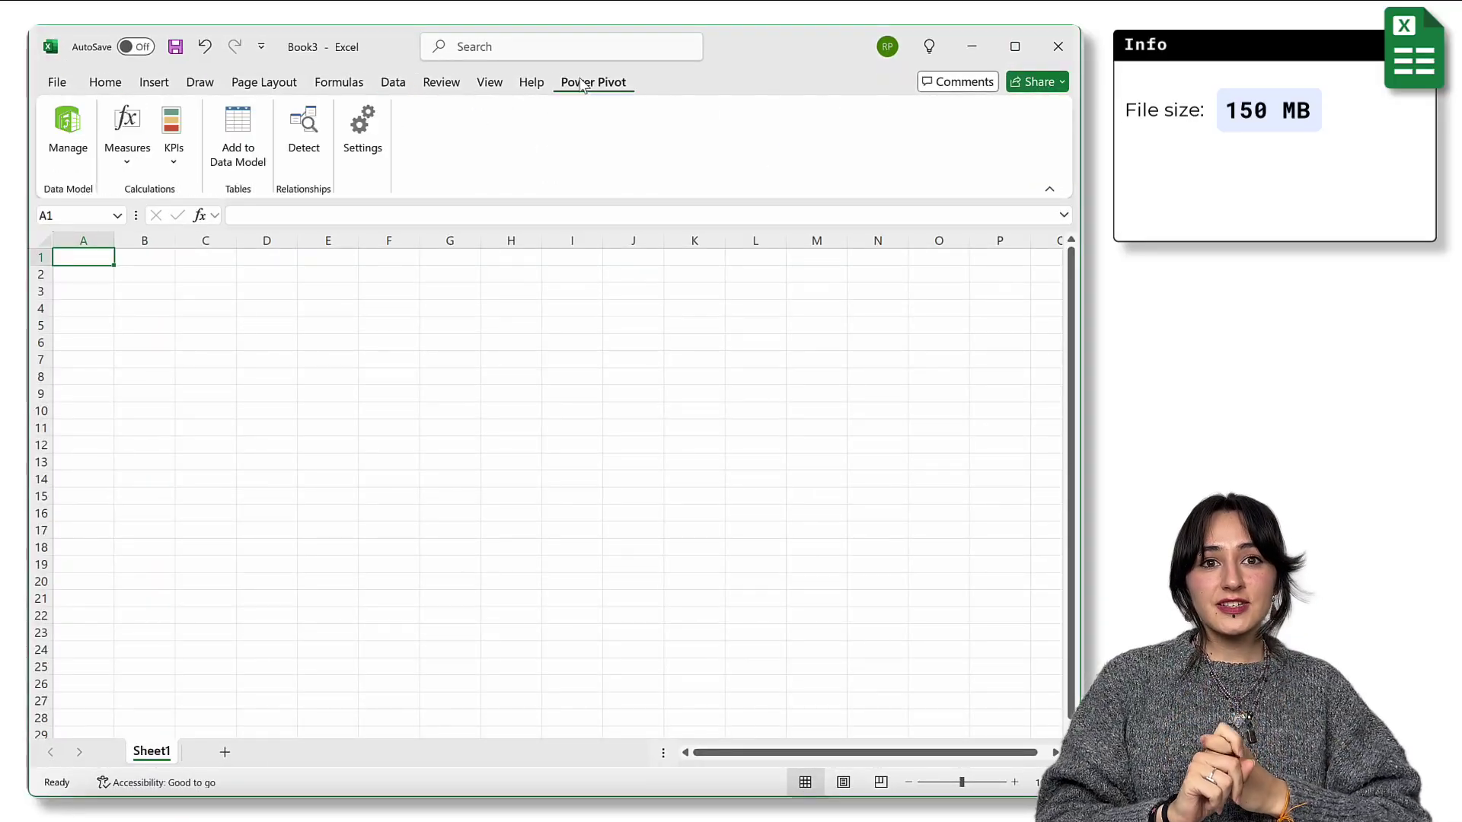
left_click(65, 148)
left_click(282, 114)
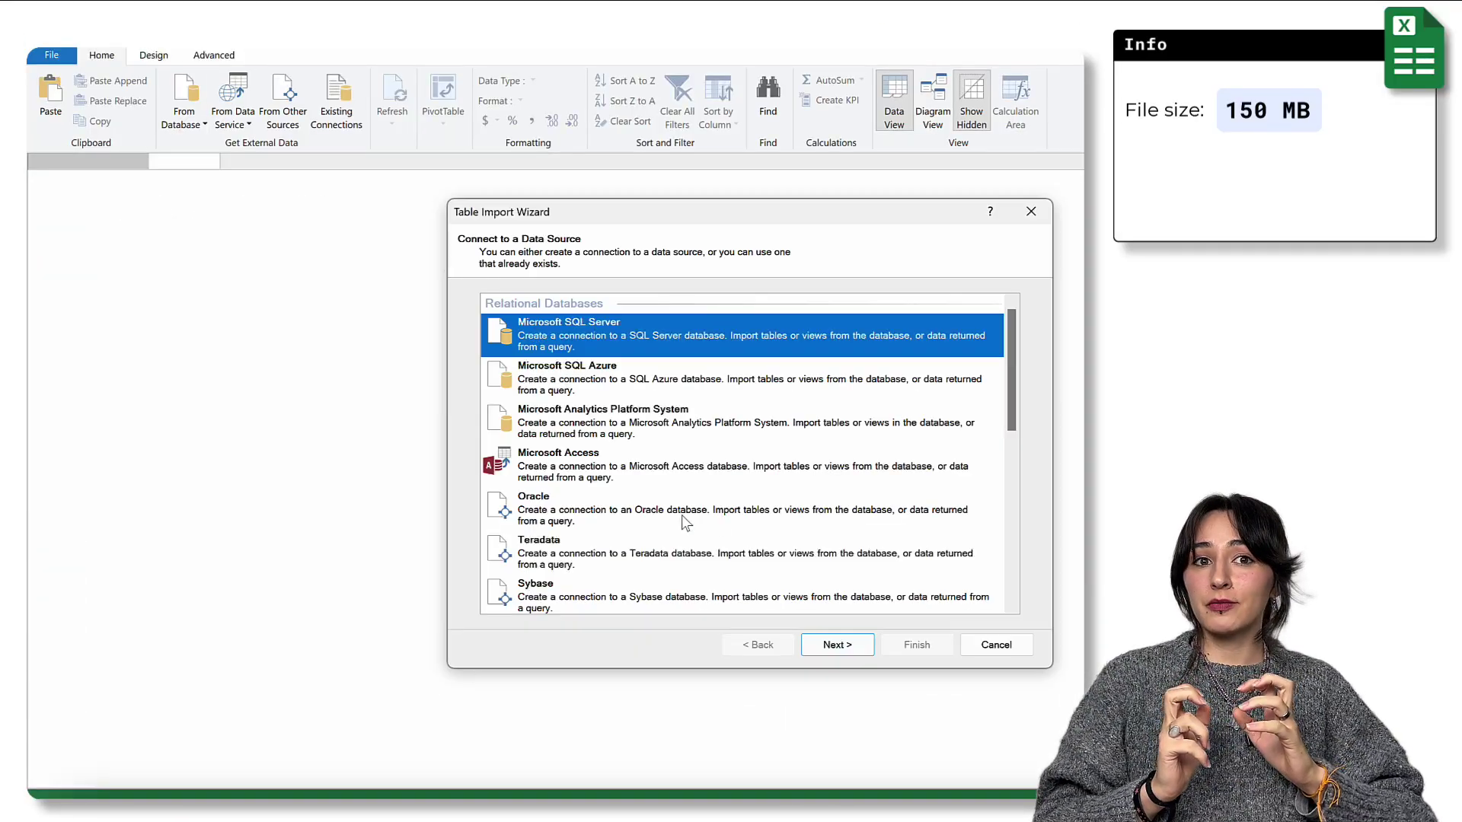
scroll(682, 515, "down", 5)
left_click(686, 549)
double_click(685, 581)
Select StateNames.csv and import all 5,647,427 rows into the data model.
left_click(981, 326)
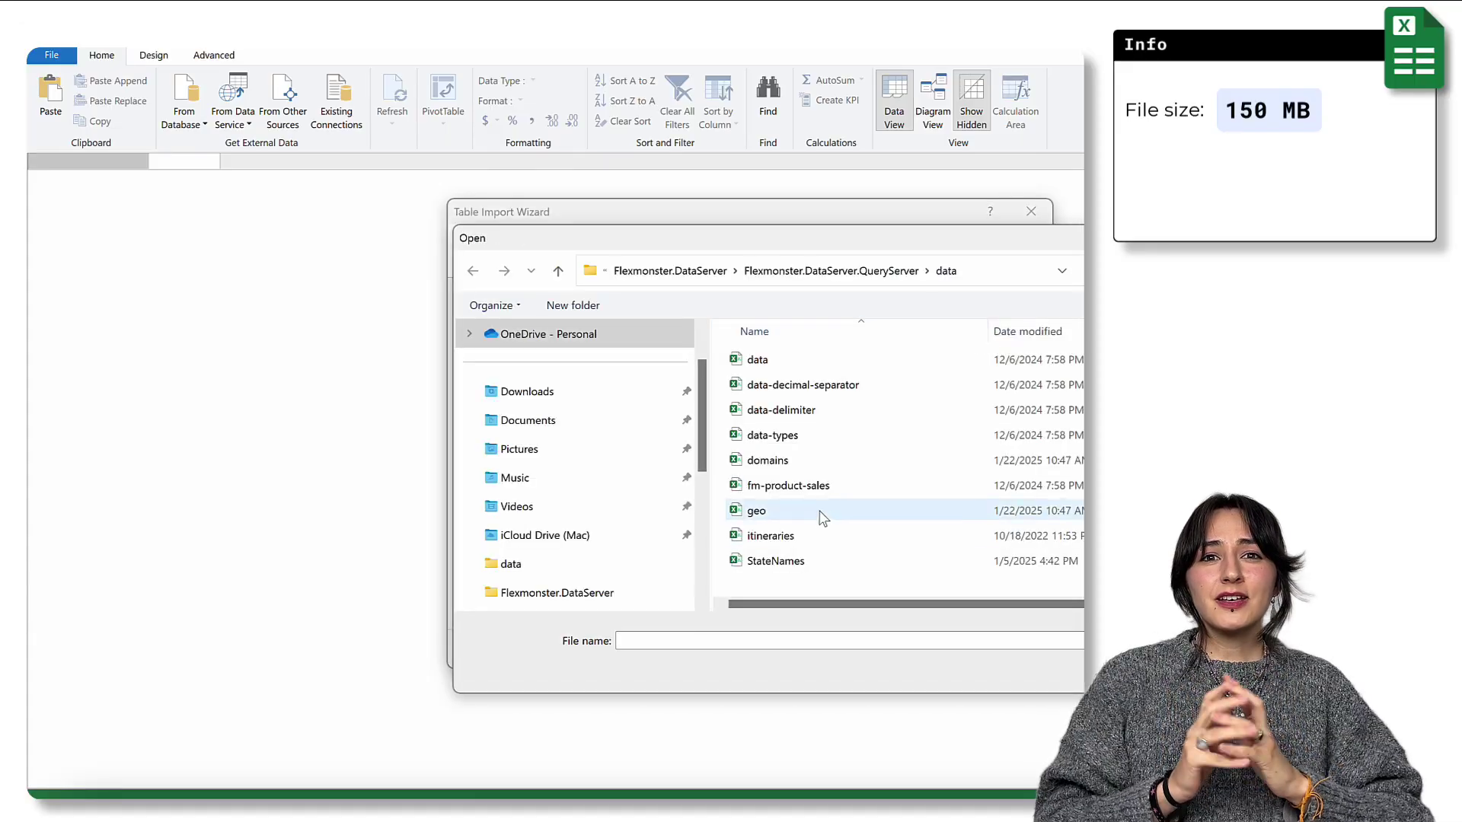
left_click(781, 562)
double_click(781, 561)
left_click(916, 645)
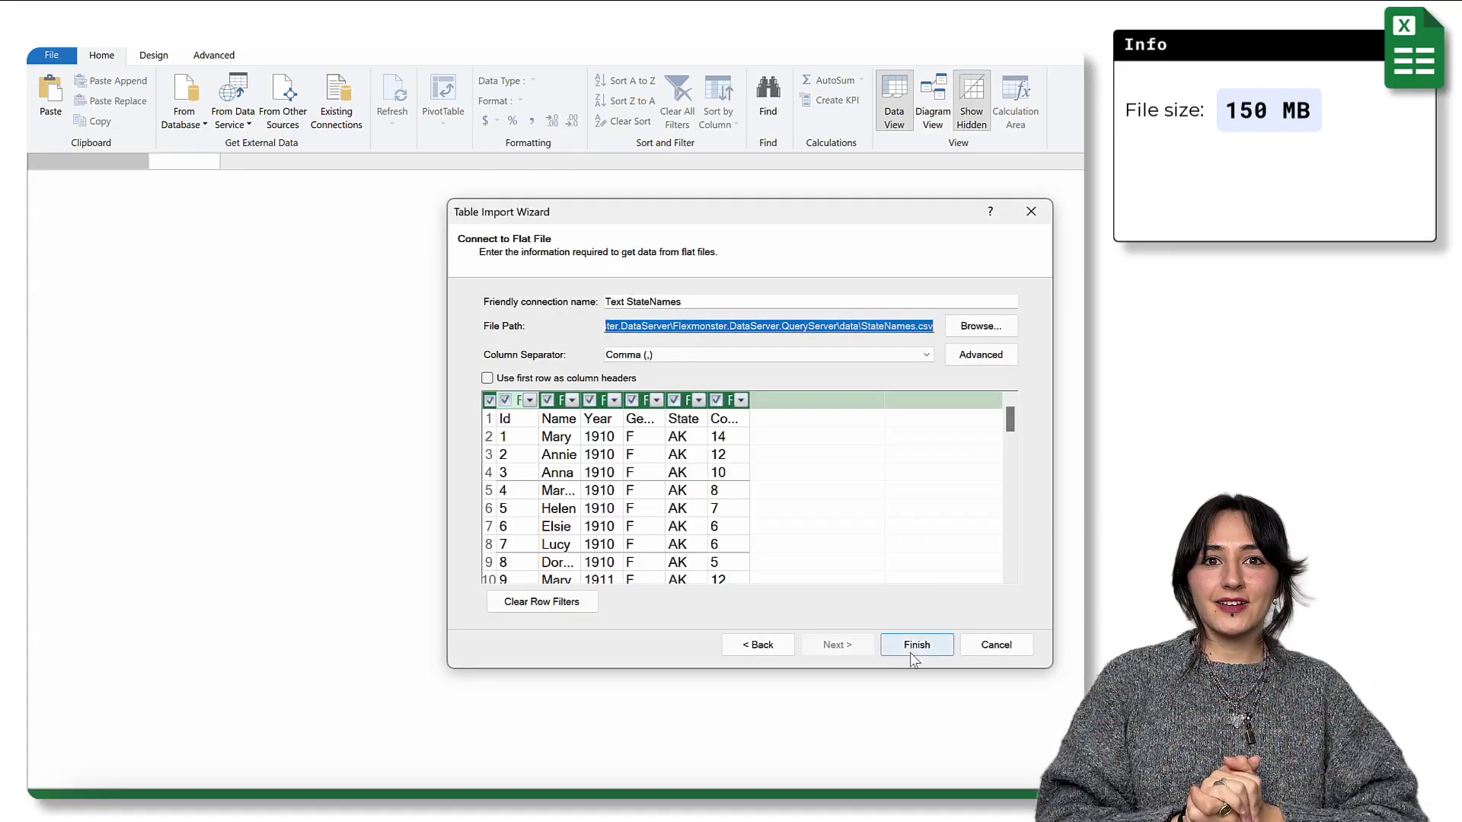
left_click_drag(614, 217, 504, 221)
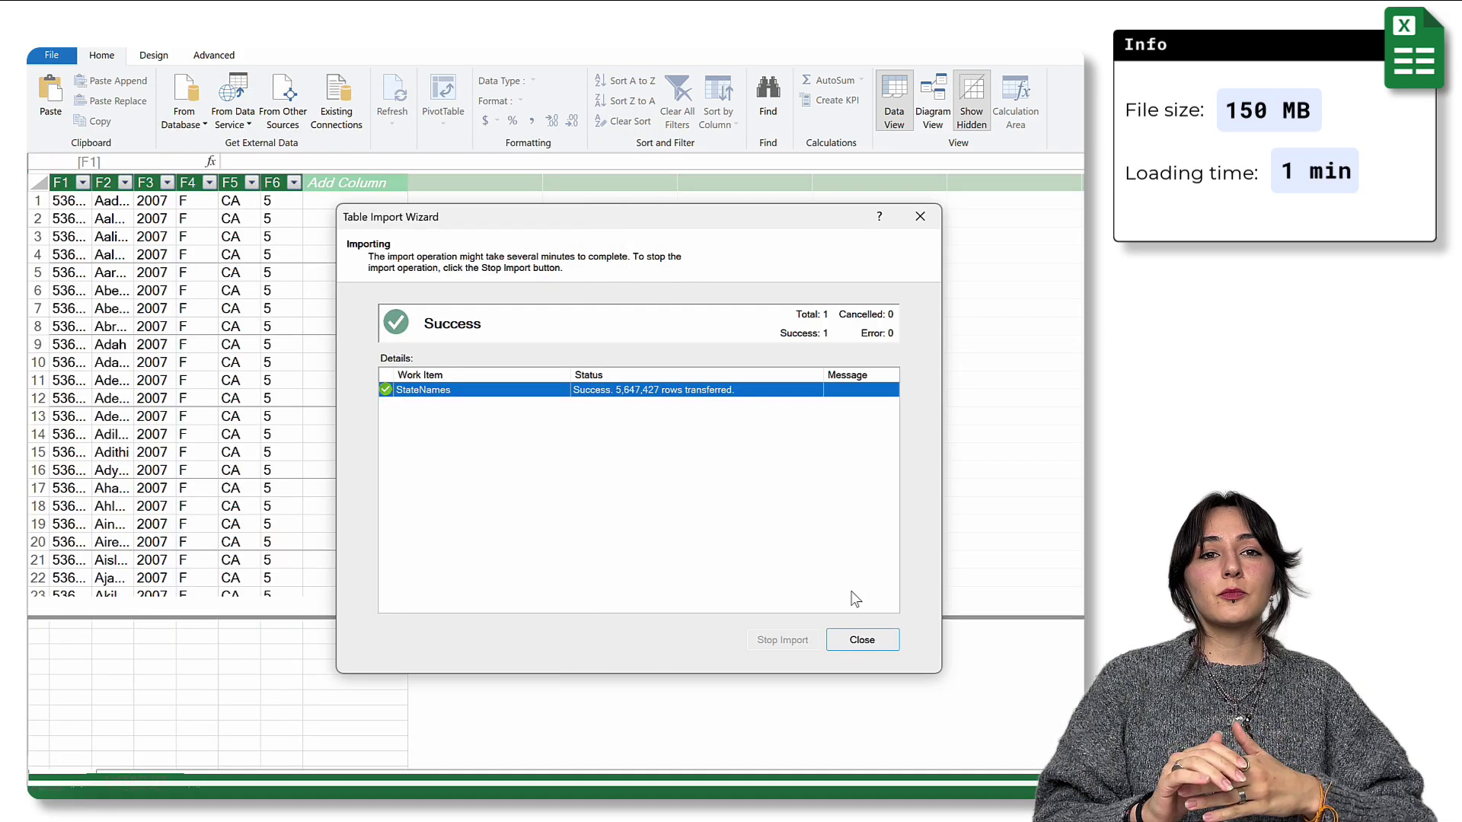
Close the import summary, scroll to the last StateNames rows, and widen column F1 to show full ids.
key("Return")
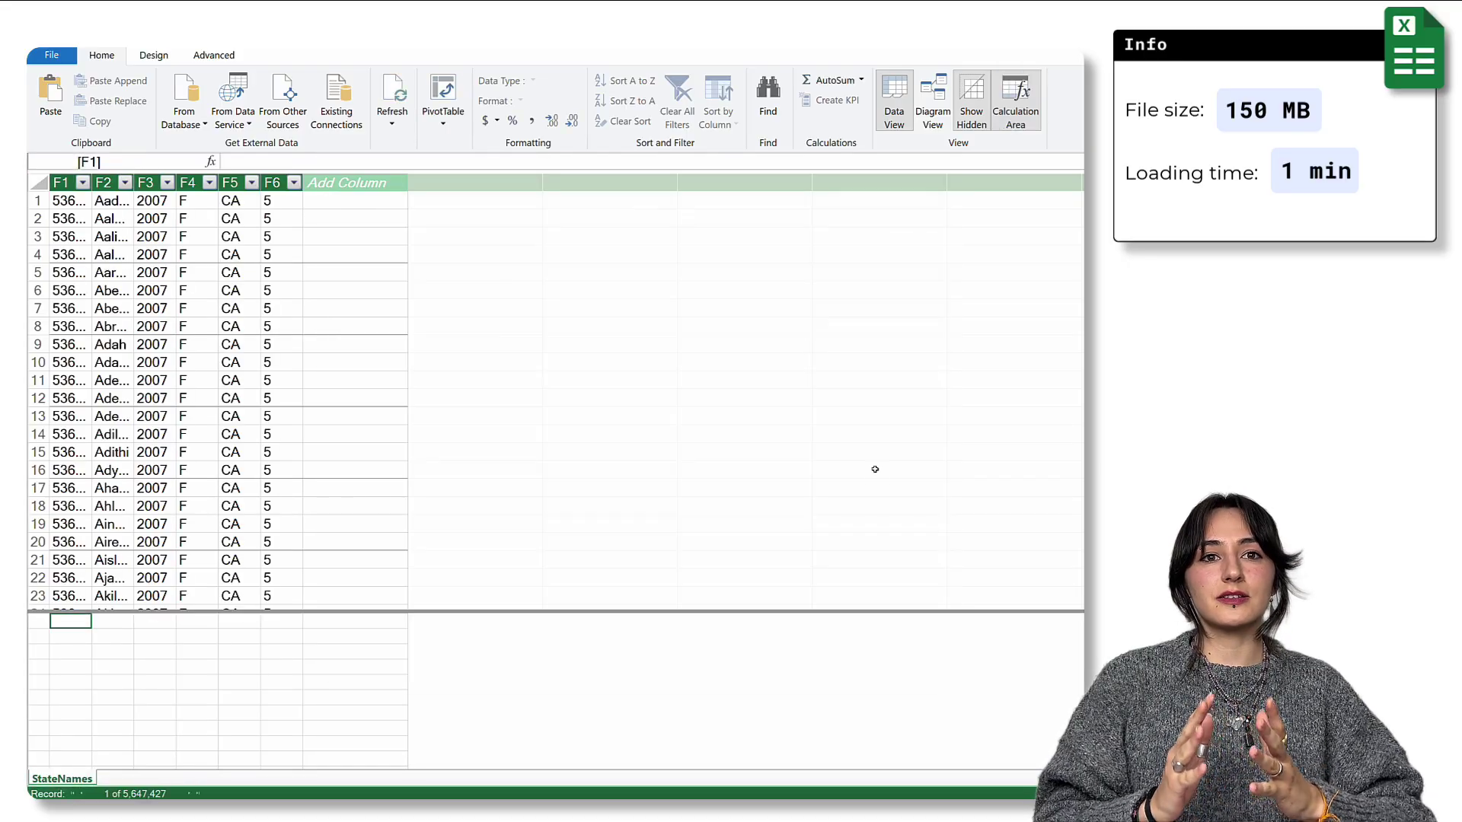
scroll(236, 396, "down", 20)
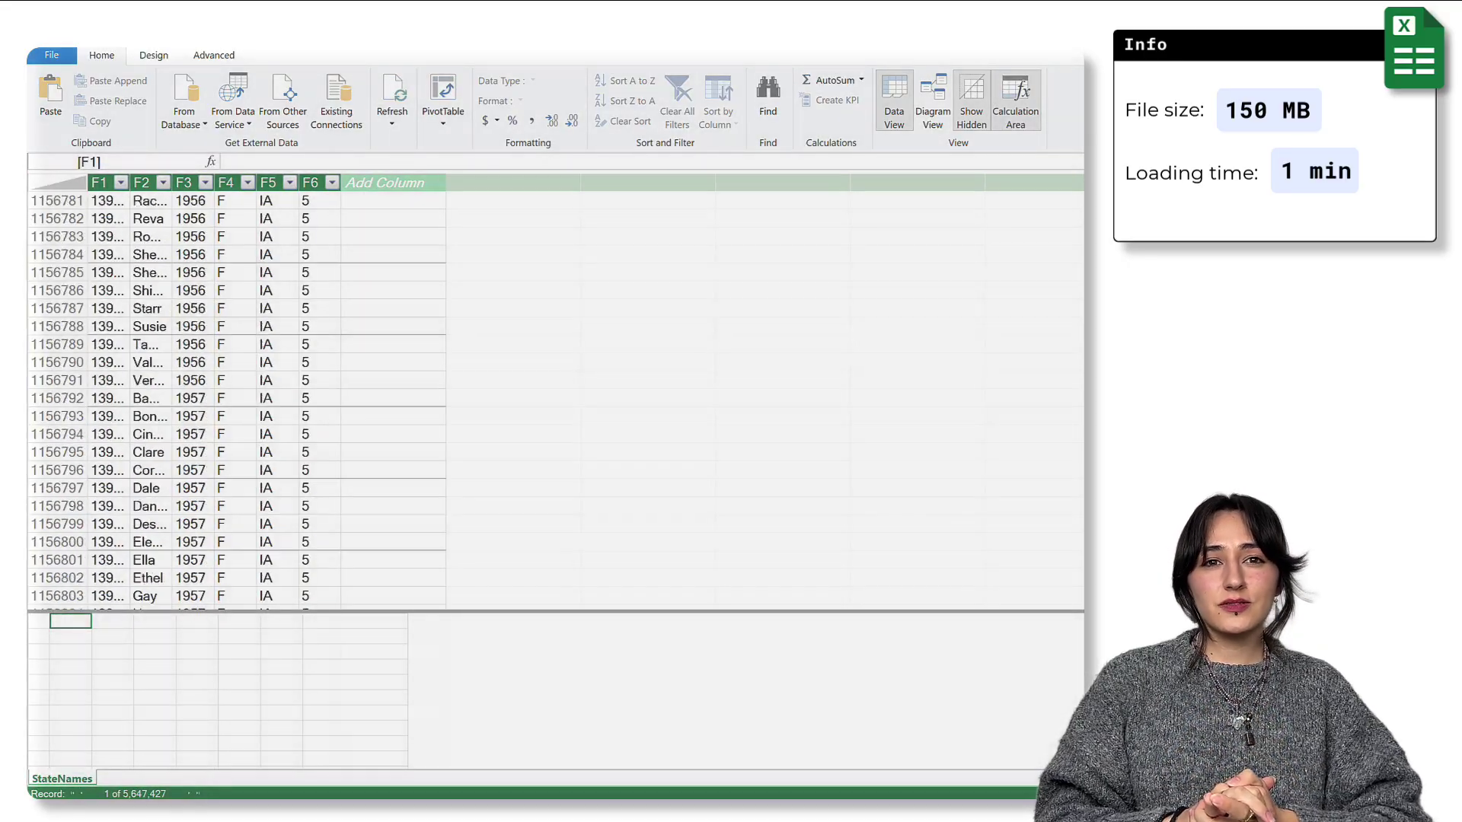
scroll(236, 396, "down", 20)
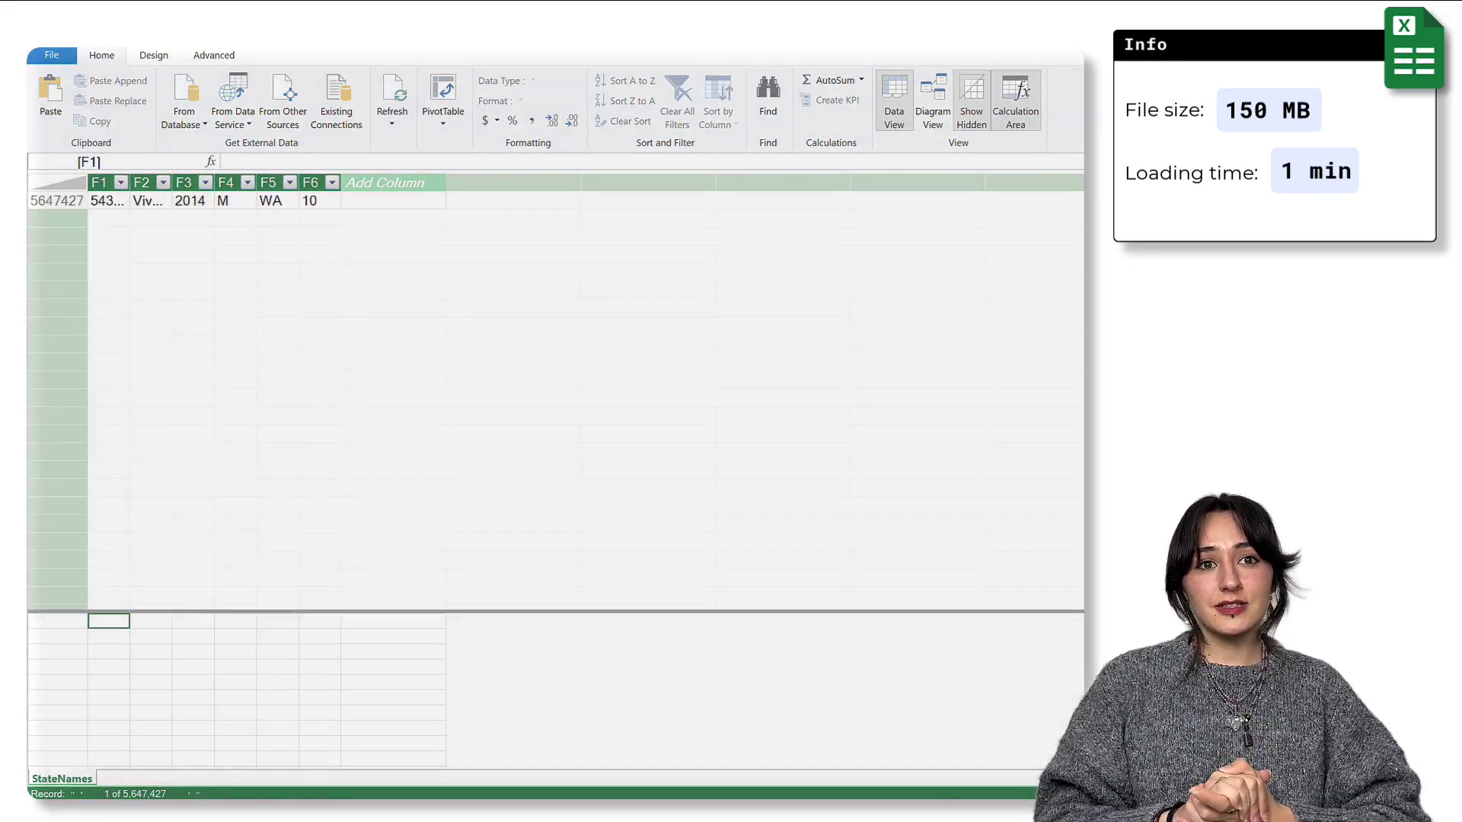
scroll(883, 526, "up", 3)
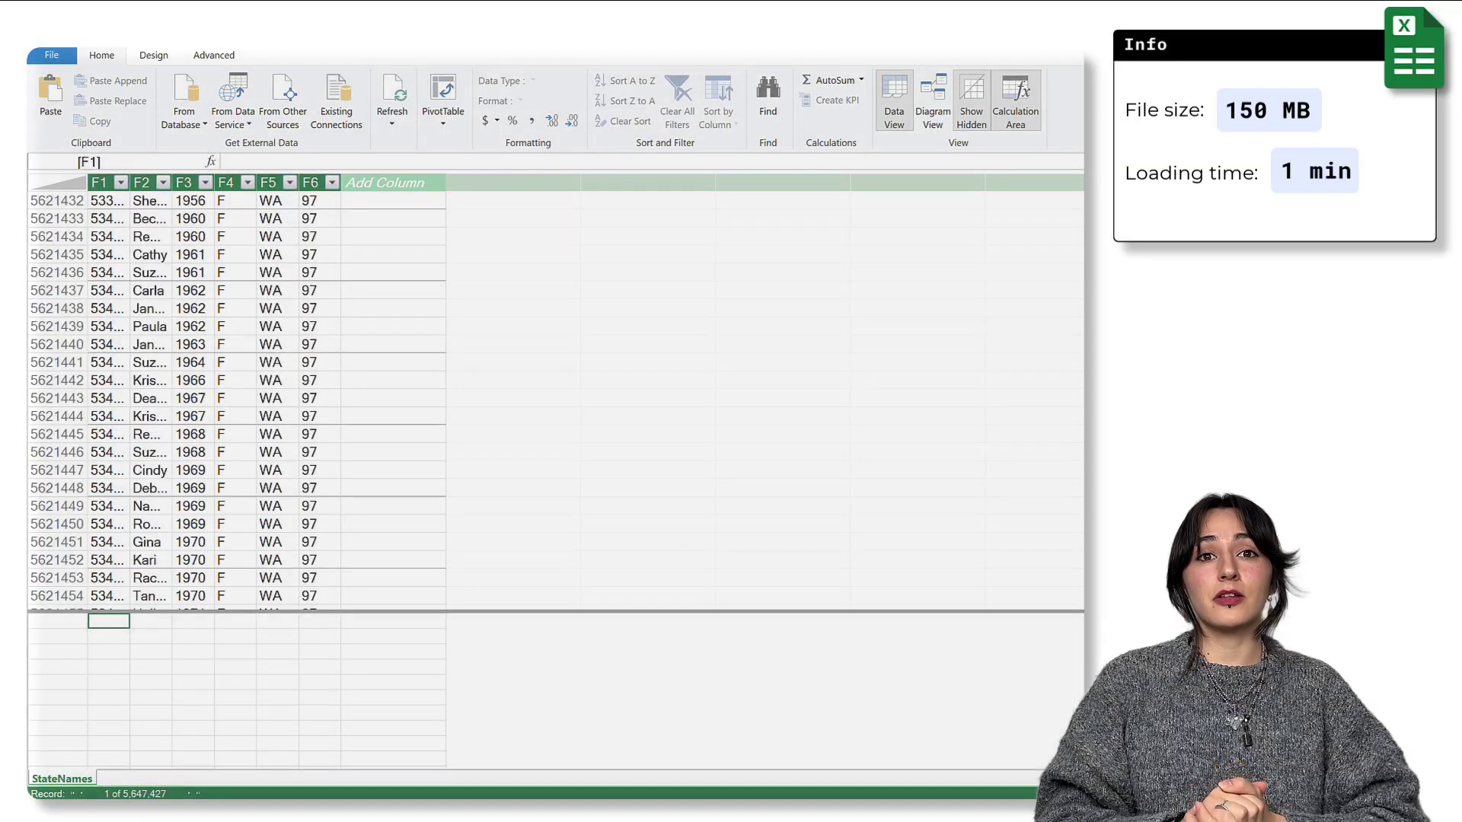
scroll(884, 526, "down", 14)
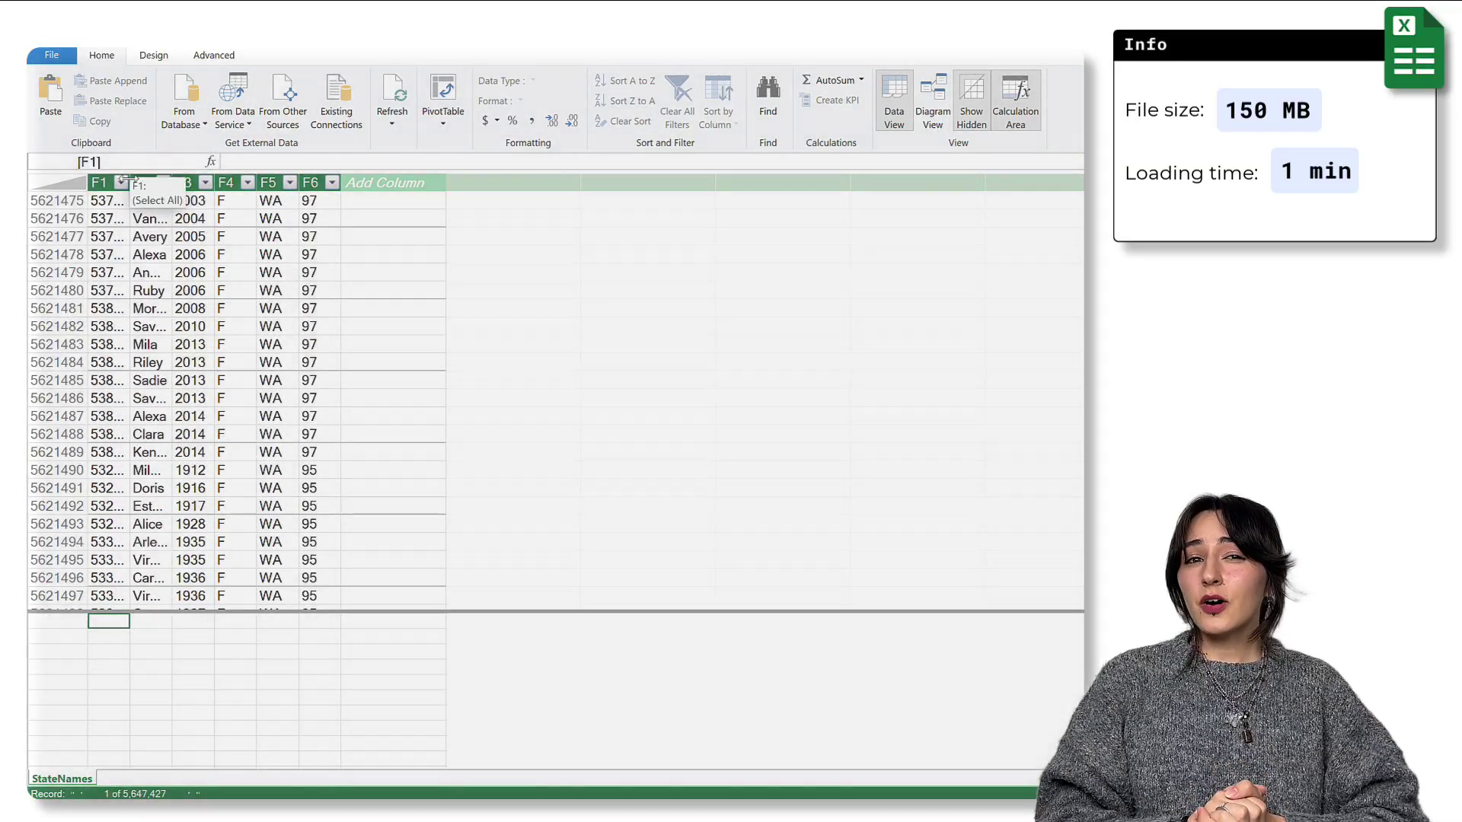
left_click_drag(131, 182, 179, 182)
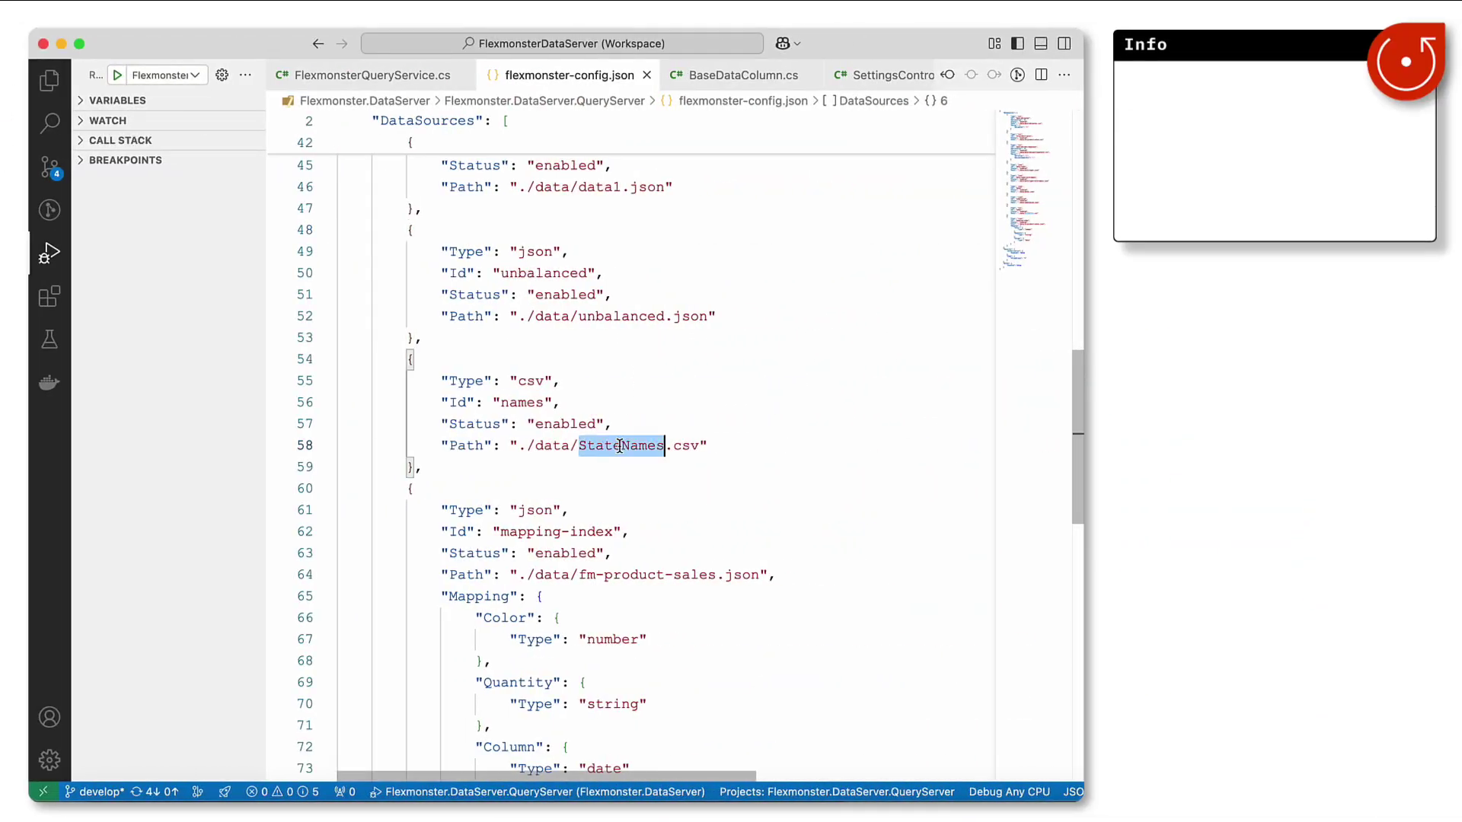
Start the Data Server in debug mode with the csv 'names' source in flexmonster-config.json.
left_click_drag(441, 465, 403, 360)
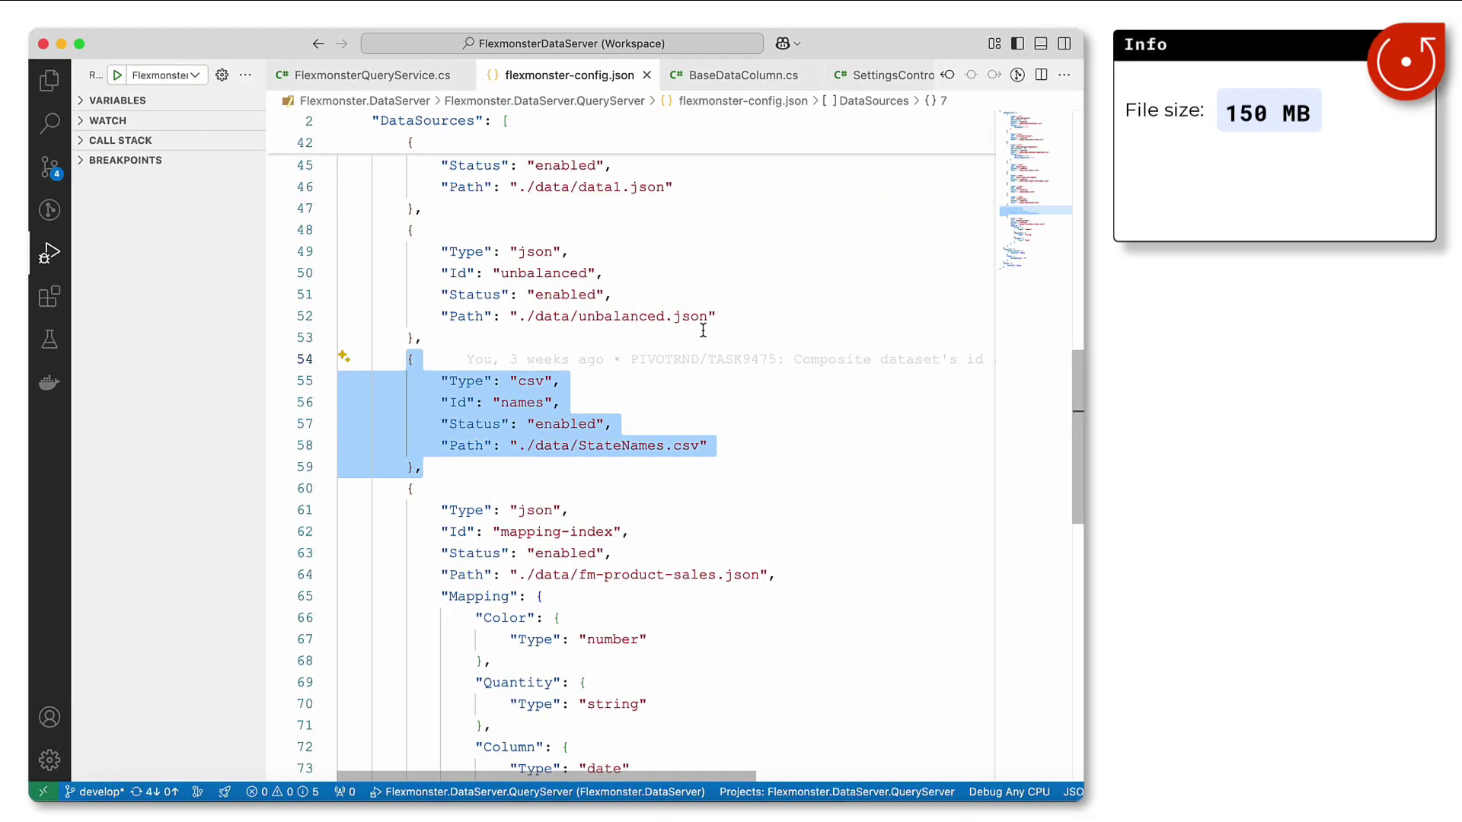
left_click(777, 329)
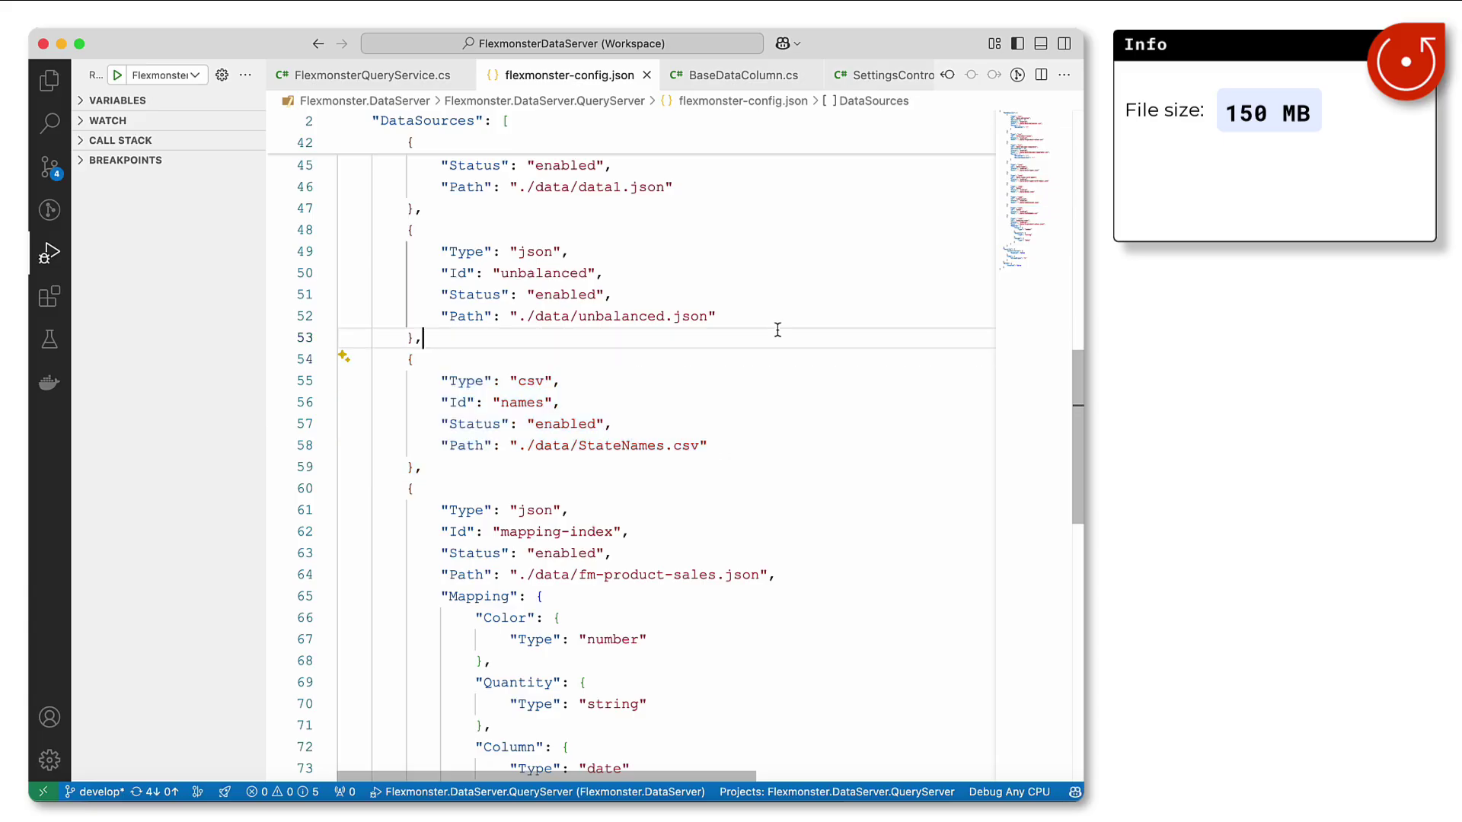
left_click(117, 75)
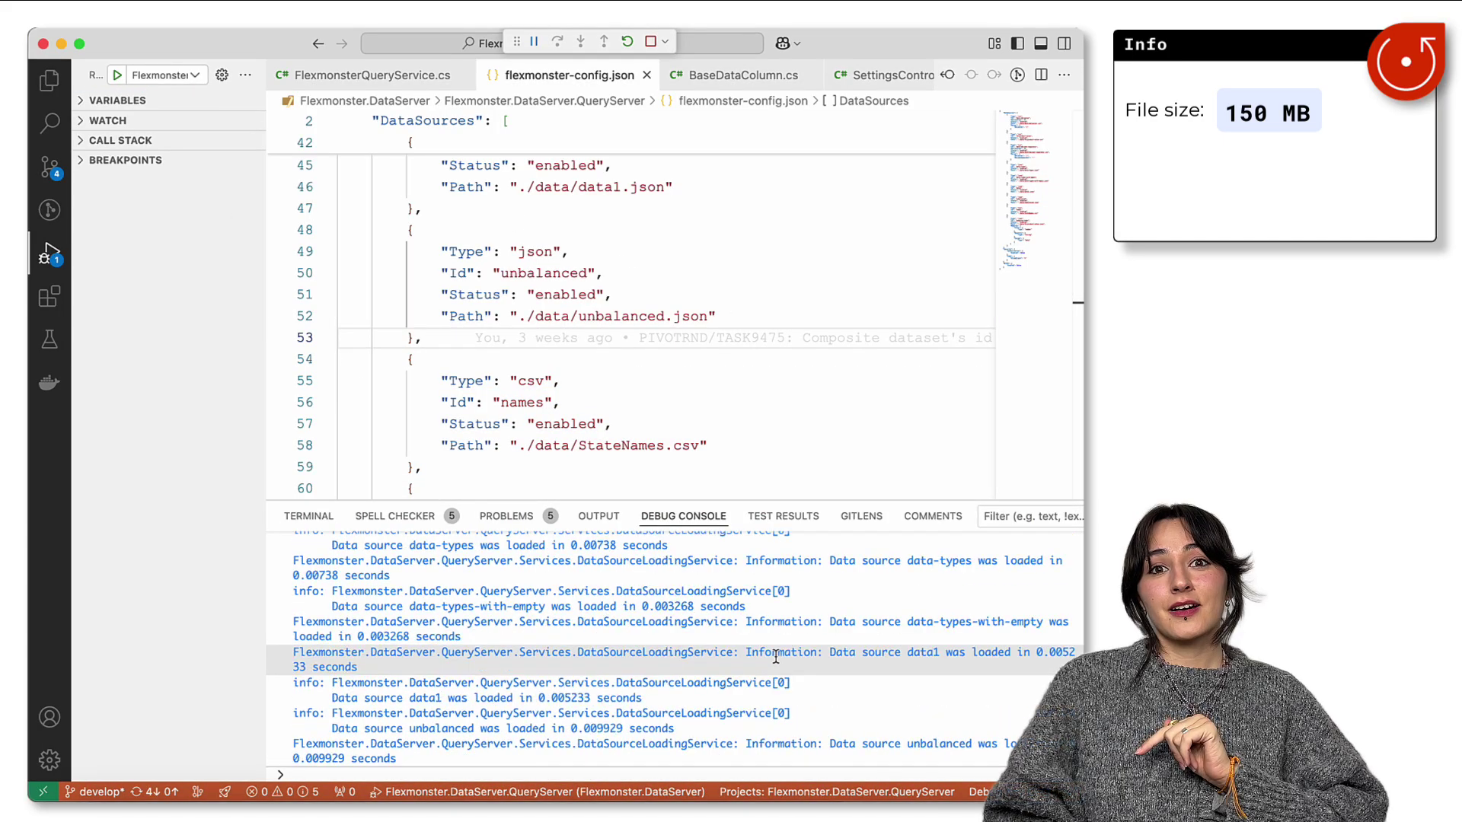
Highlight the names load-time line (about 8 seconds) and the StateNames file name in the path.
left_click_drag(798, 663, 549, 634)
left_click_drag(372, 633, 347, 638)
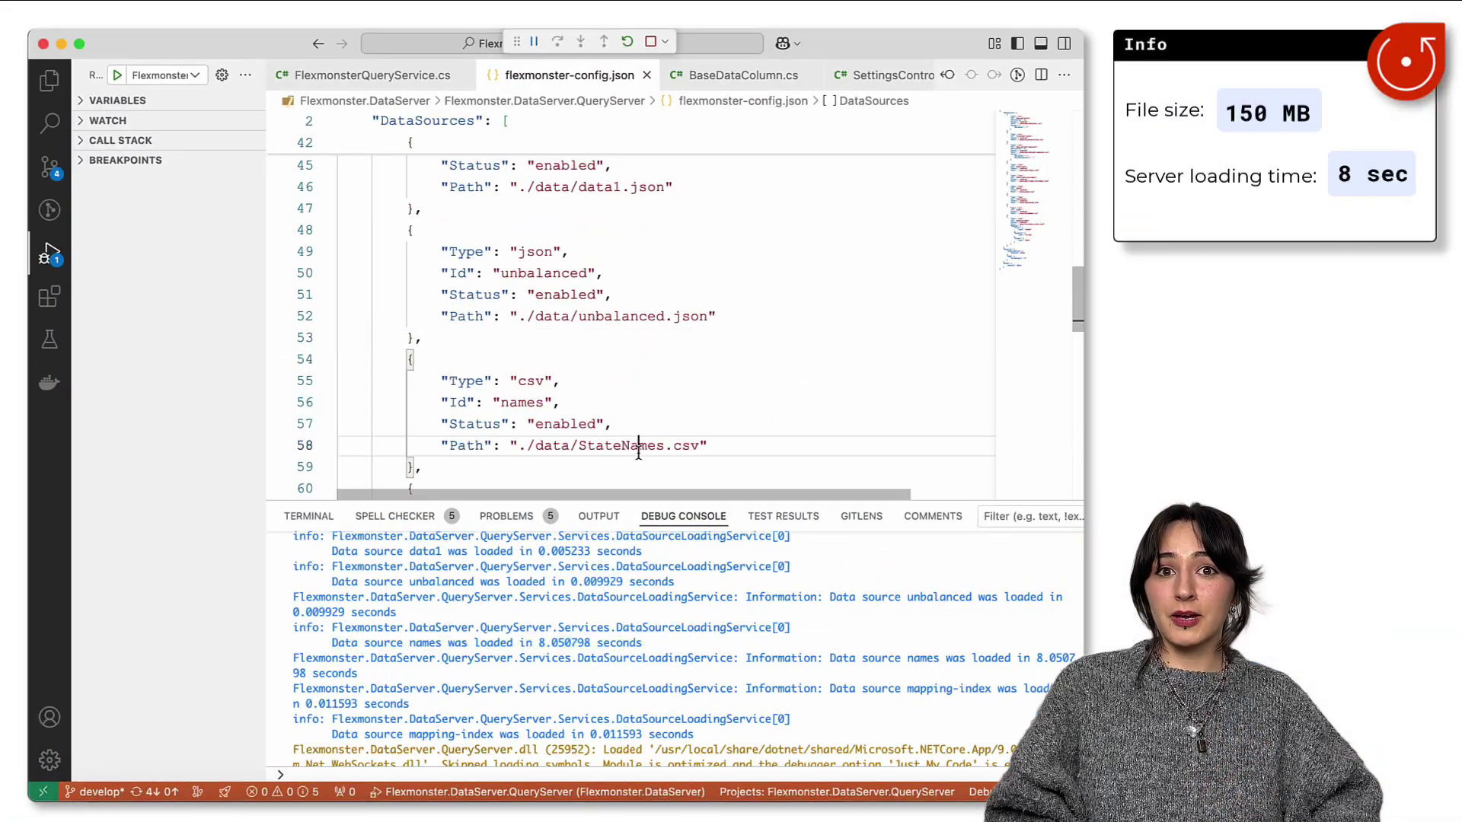
double_click(857, 244)
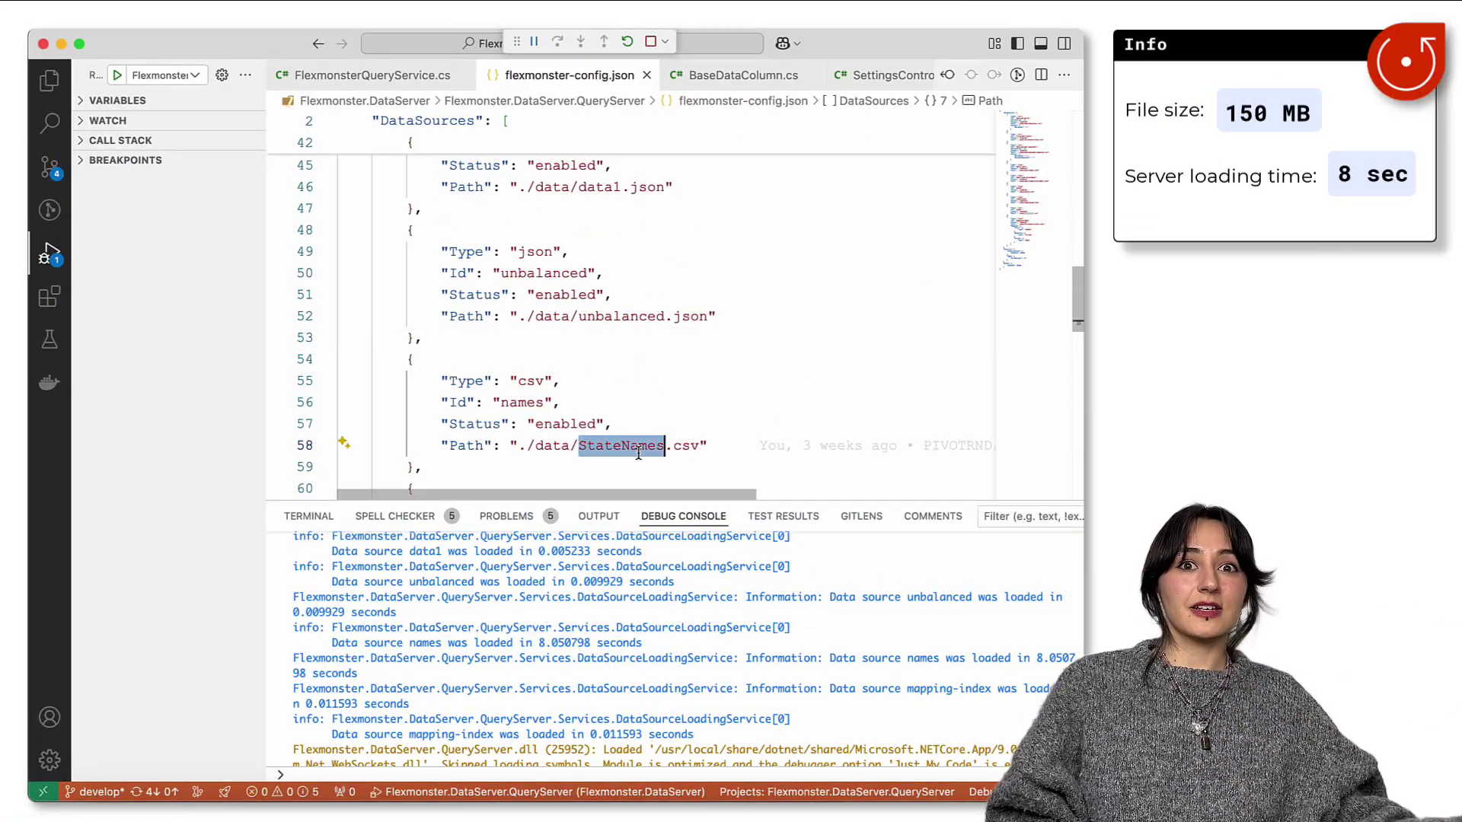
Drag the Flexmonster grid to its bottom and mark the last row, 5647427.
left_click(596, 794)
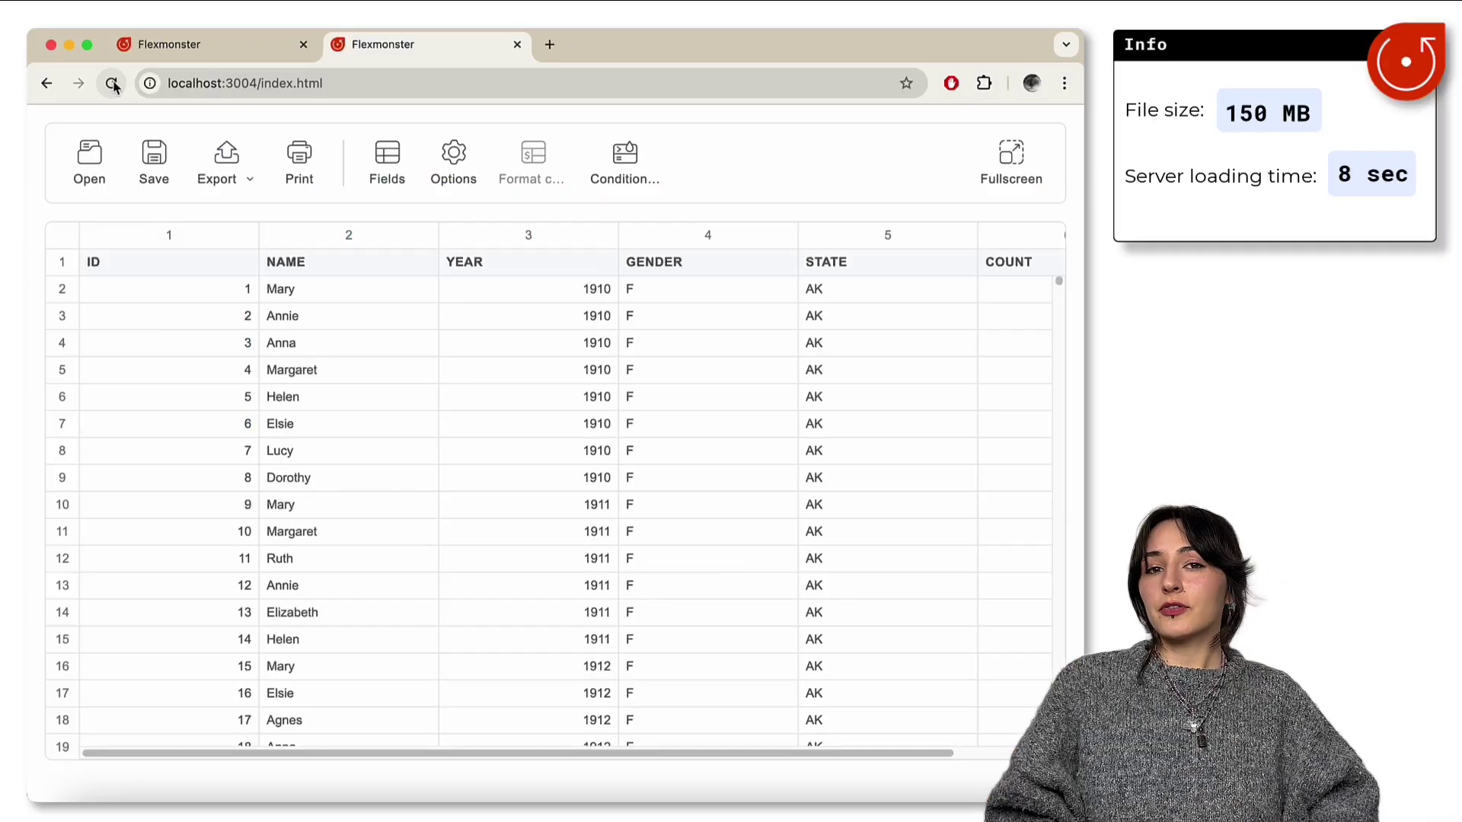
left_click_drag(1059, 288, 1058, 745)
left_click(90, 732)
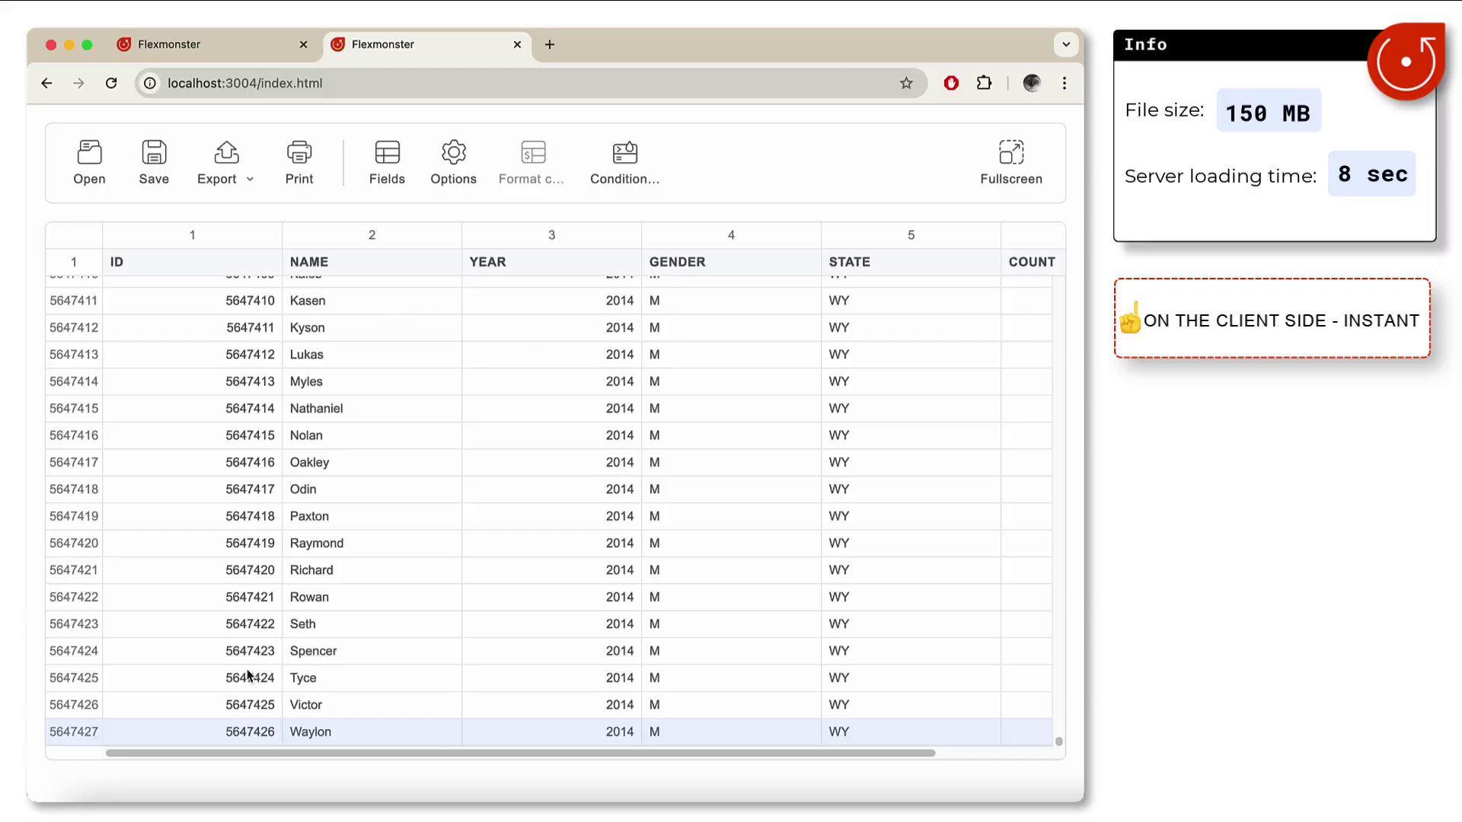
left_click(497, 586)
left_click(418, 630)
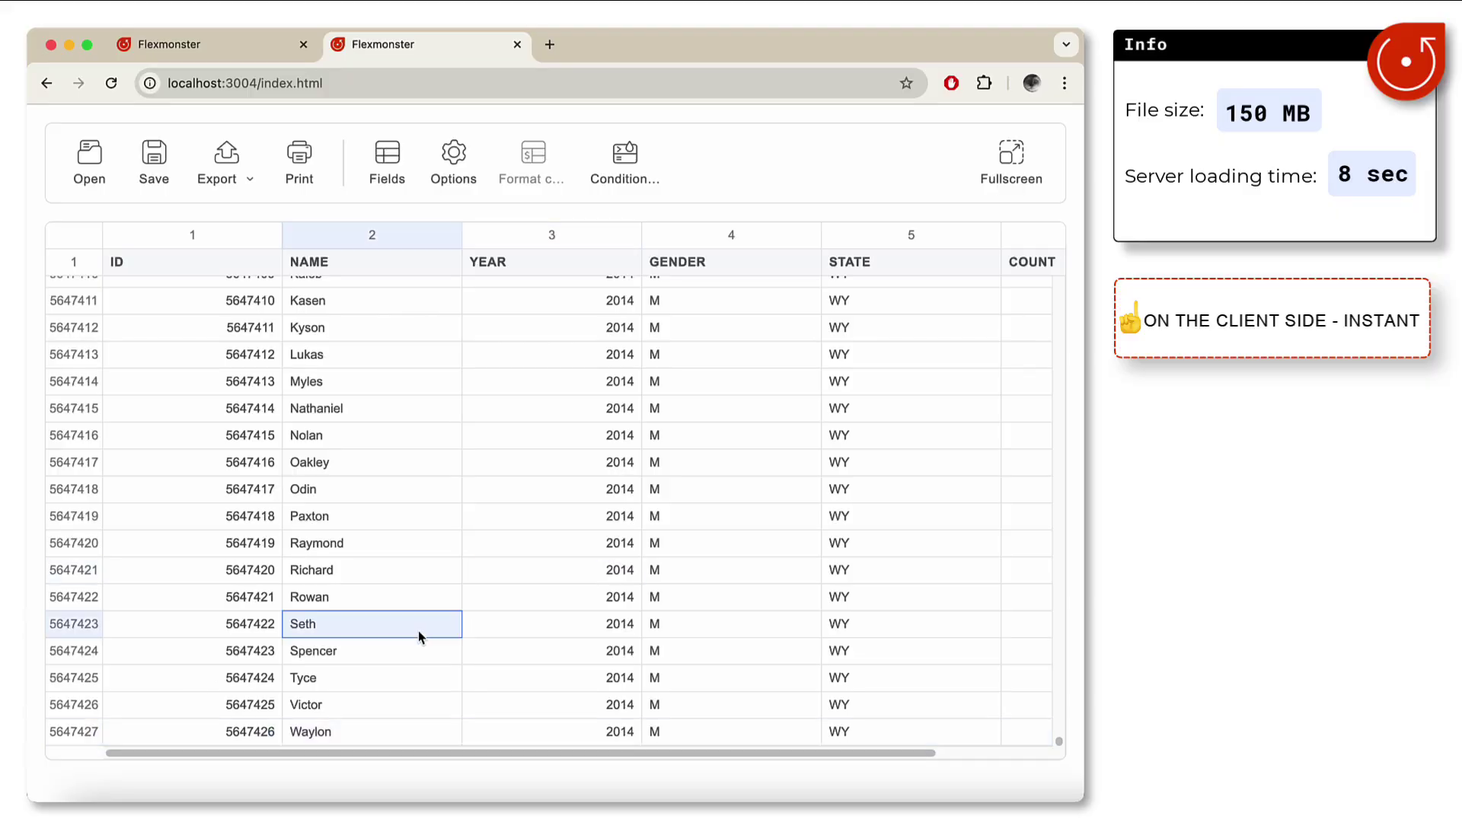
Move back up through the 2012 records to the first rows of the grid.
scroll(418, 630, "up", 20)
scroll(689, 412, "up", 5)
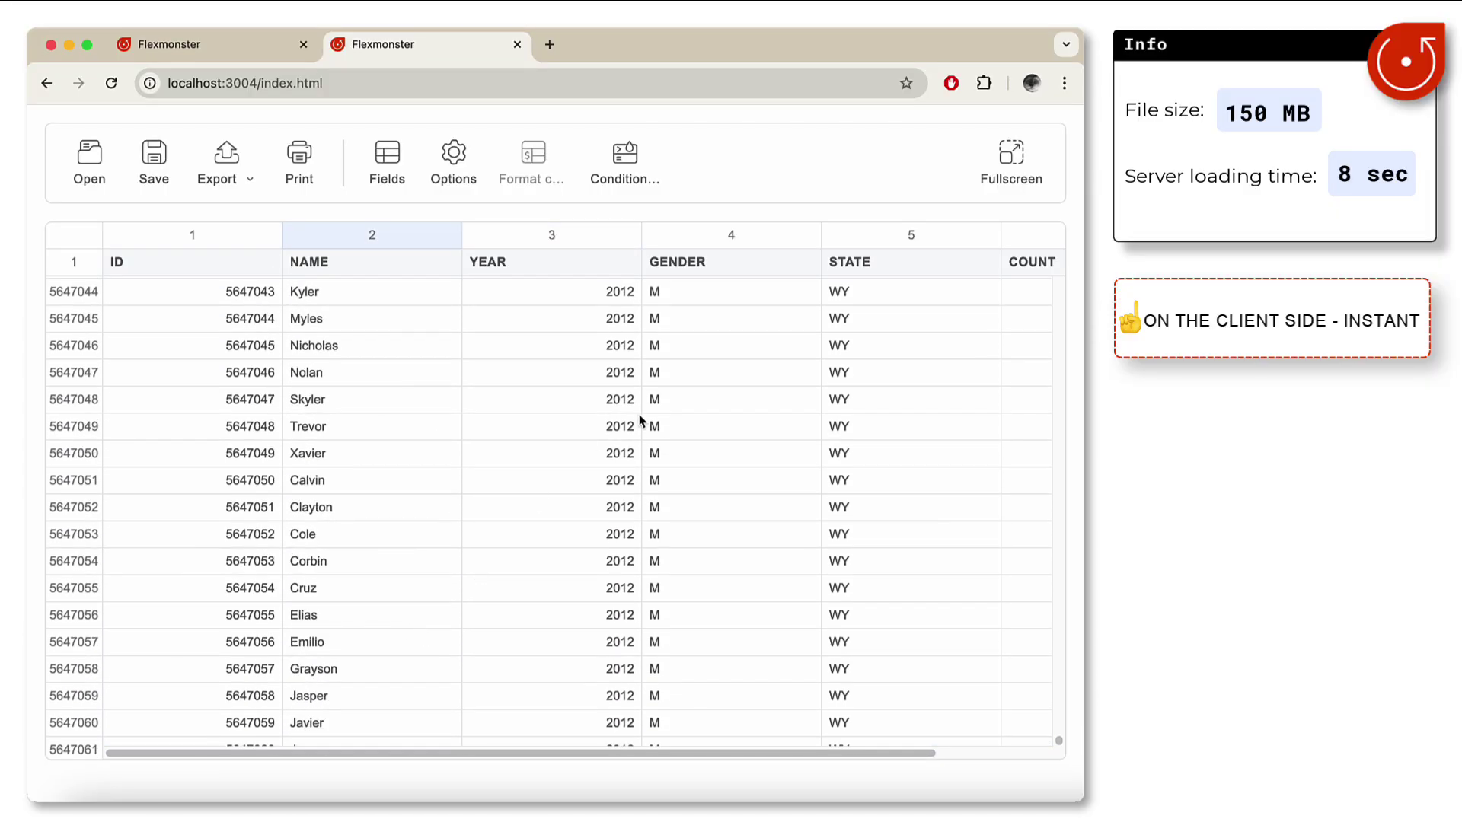
left_click_drag(1062, 741, 1014, 478)
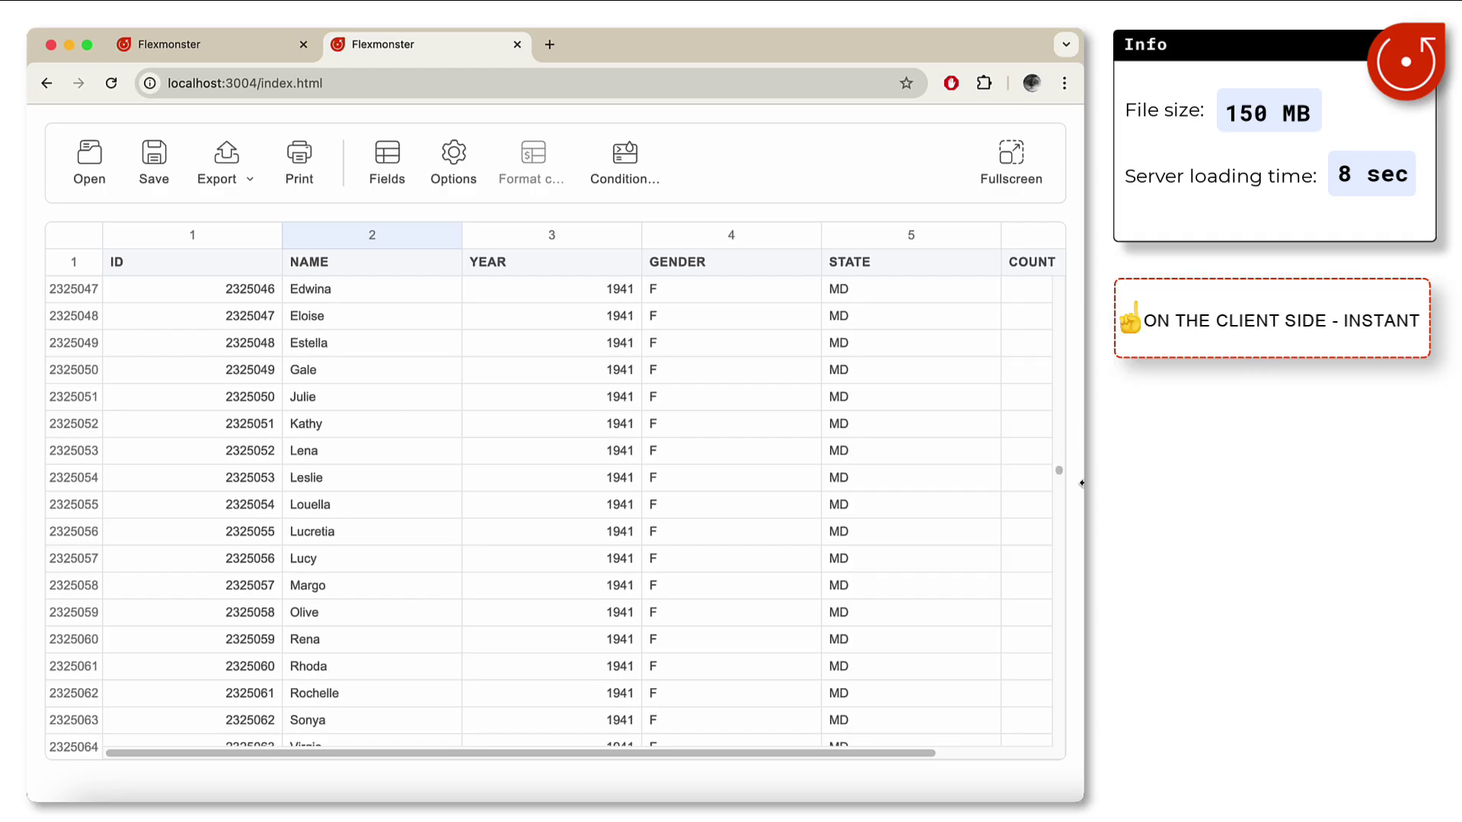
left_click_drag(1062, 473, 1037, 282)
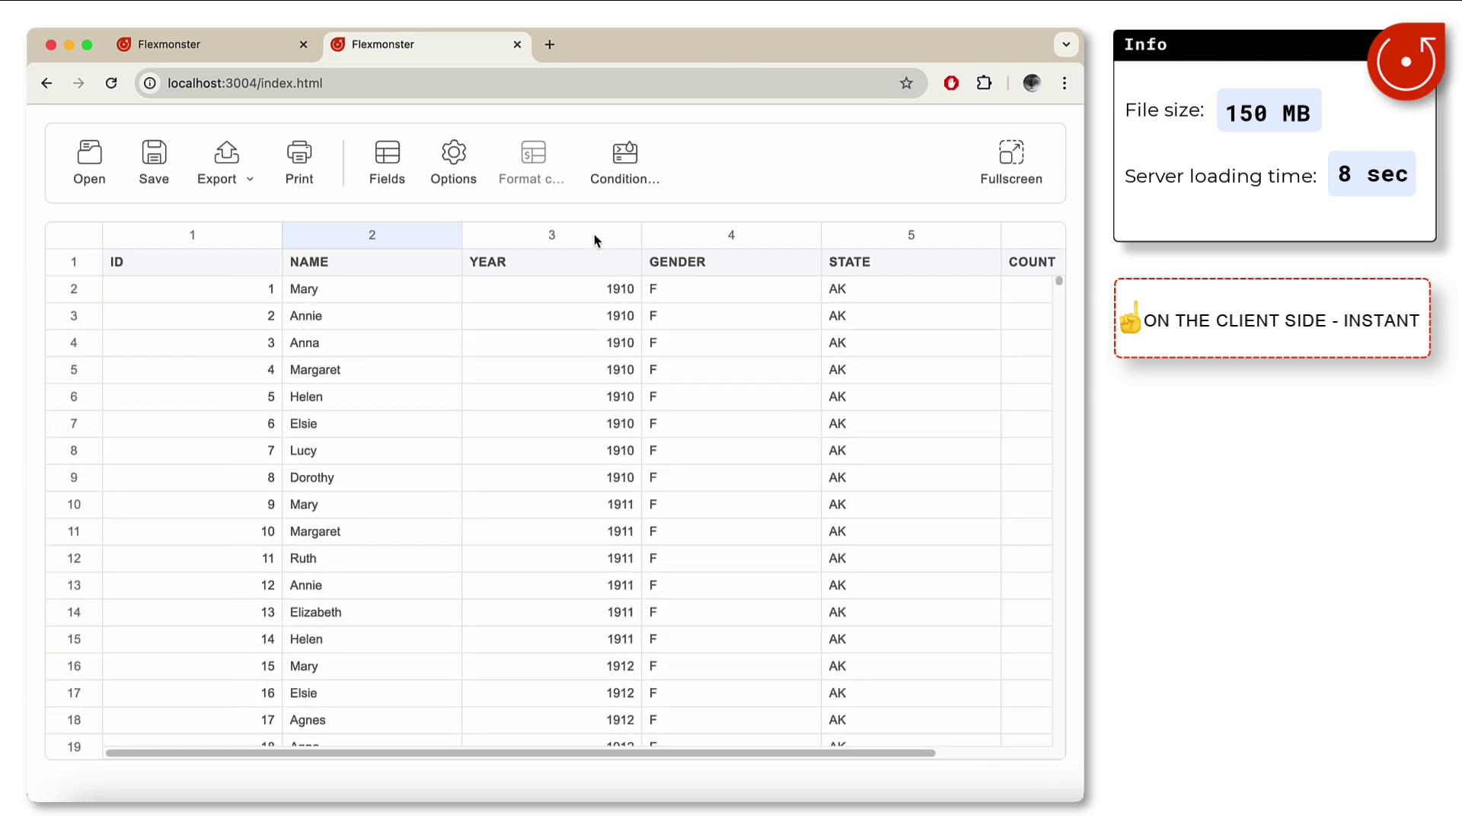
Remove the Id, Year and Gender fields, keeping NAME, STATE and COUNT in the grid.
left_click(391, 163)
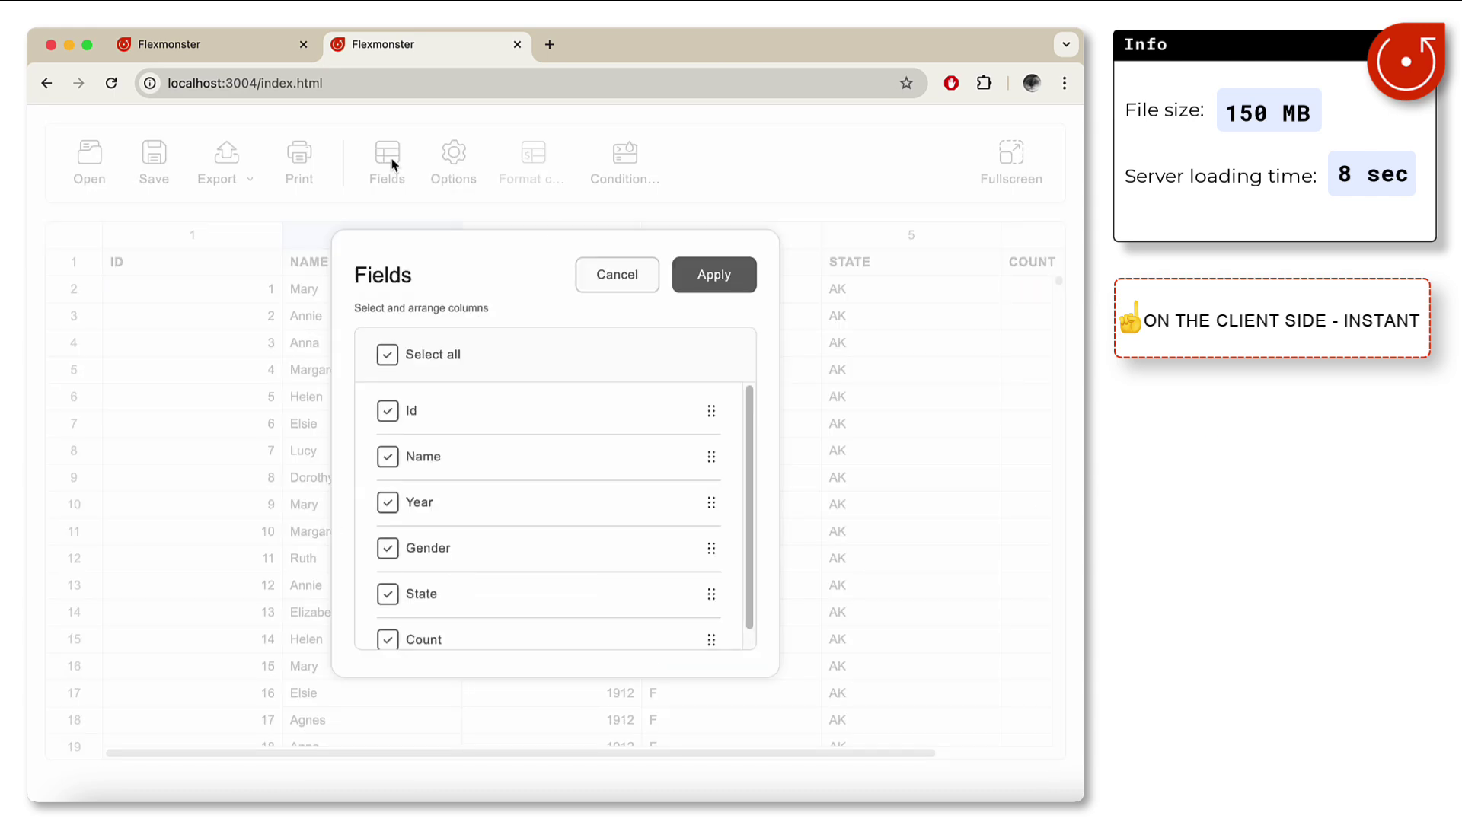
left_click(435, 416)
left_click(392, 503)
left_click(716, 275)
Scroll the reduced grid and drag the scrollbar down to check the final rows.
scroll(610, 529, "down", 20)
scroll(877, 390, "up", 15)
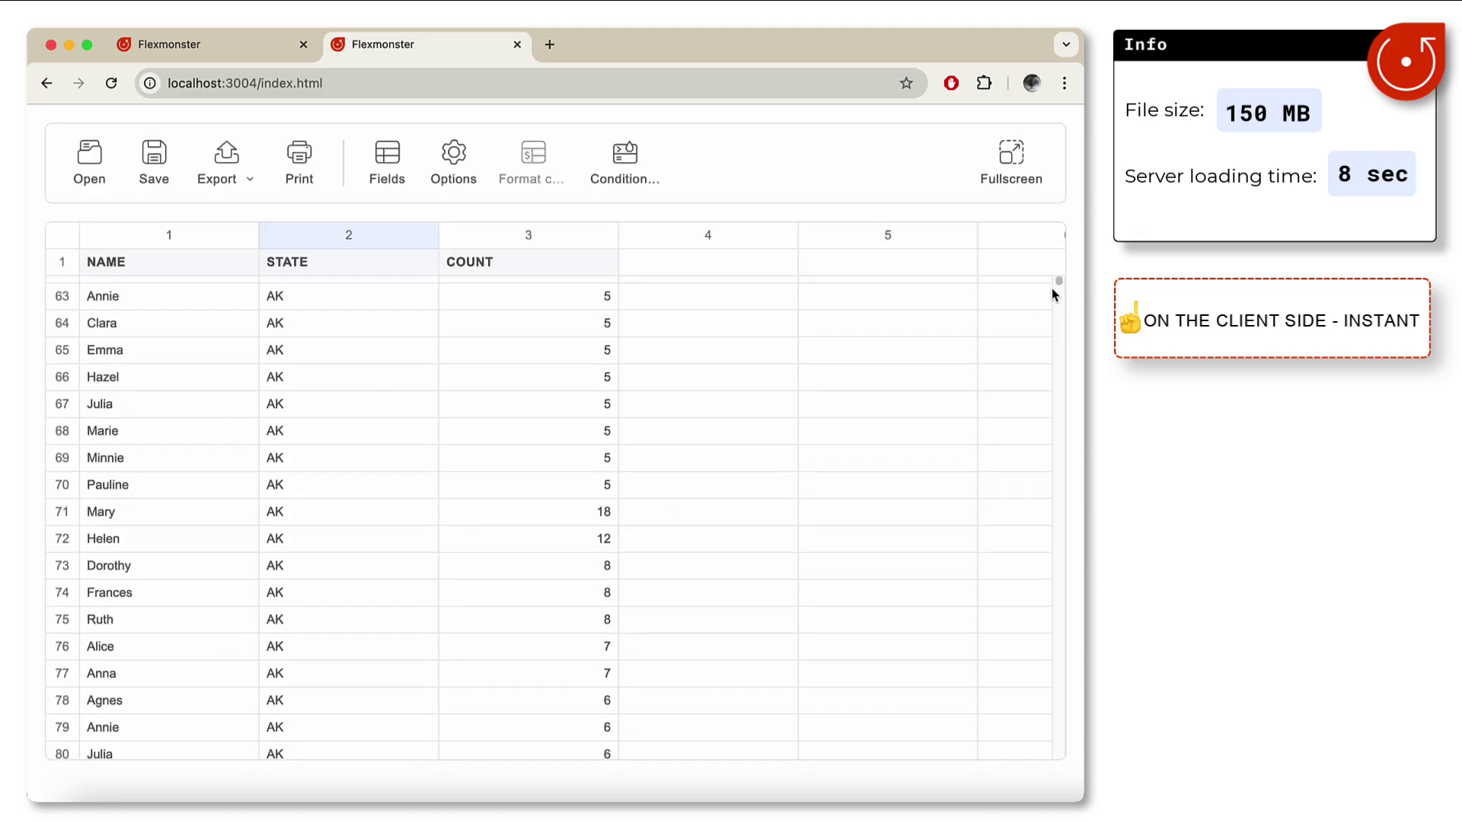
left_click_drag(1060, 294, 1035, 352)
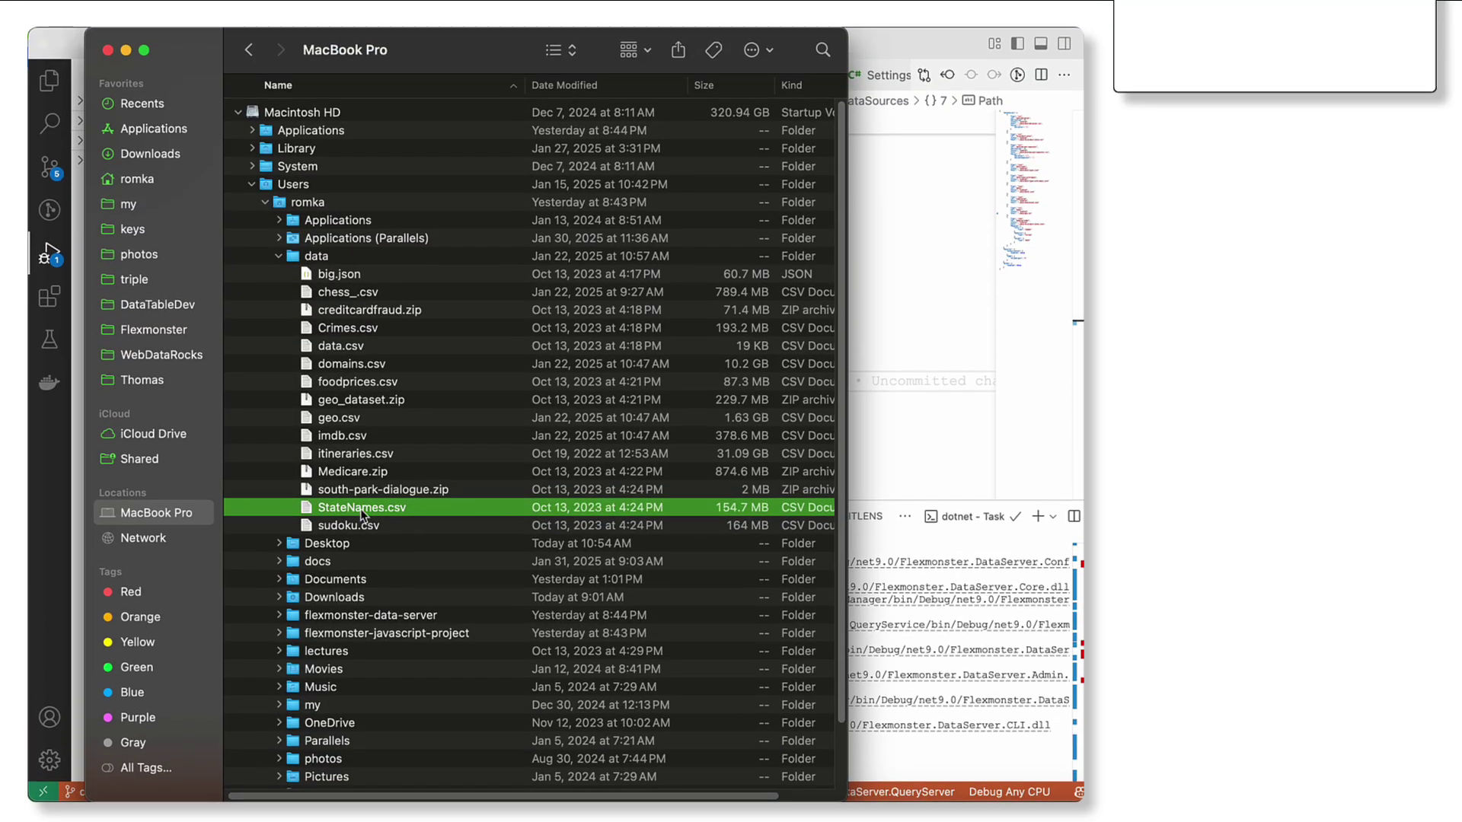
Show Get Info for the 1.63 GB geo.csv and start the stopwatch timing its import.
left_click(351, 420)
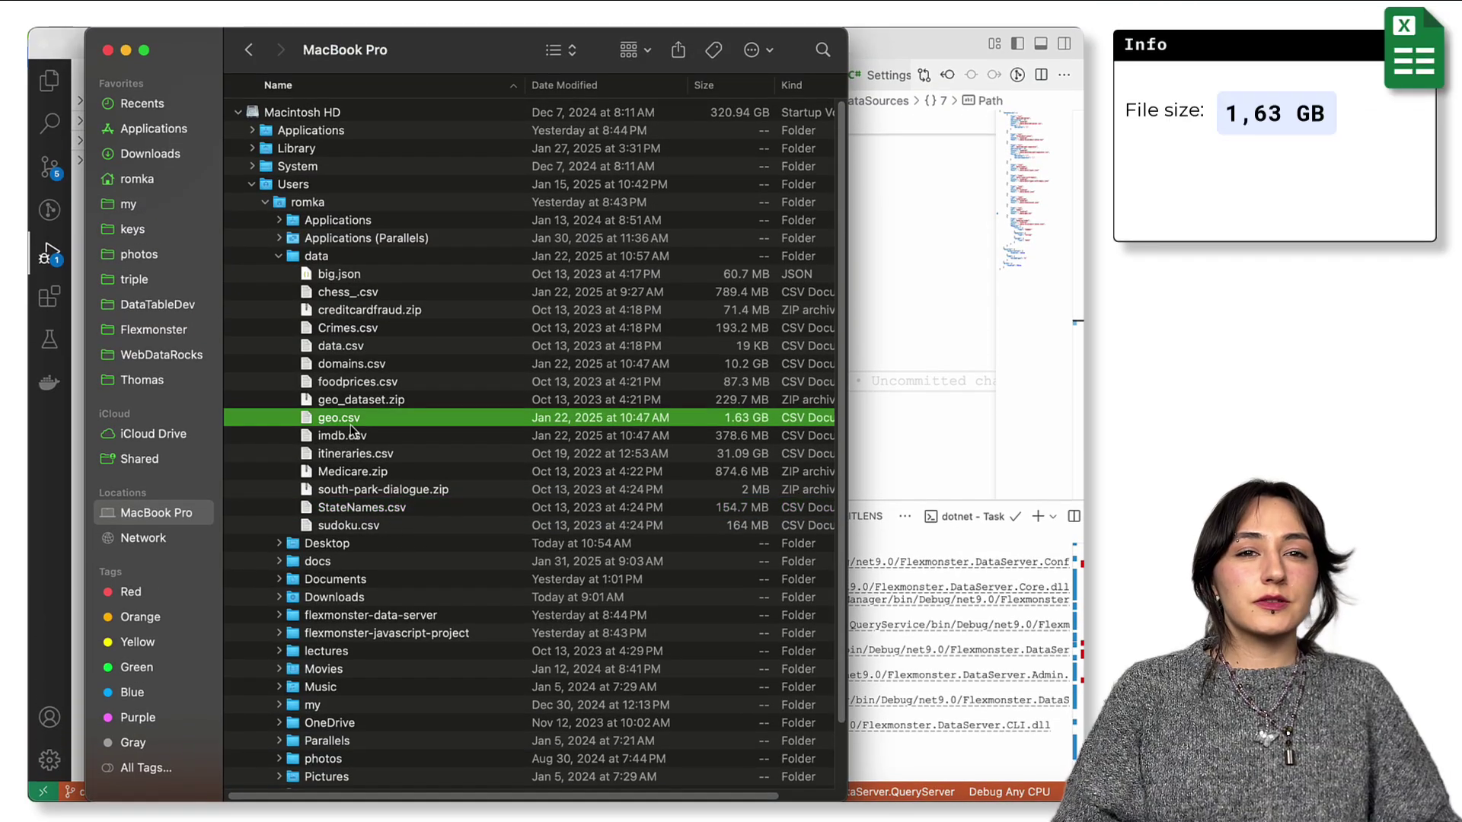
right_click(352, 427)
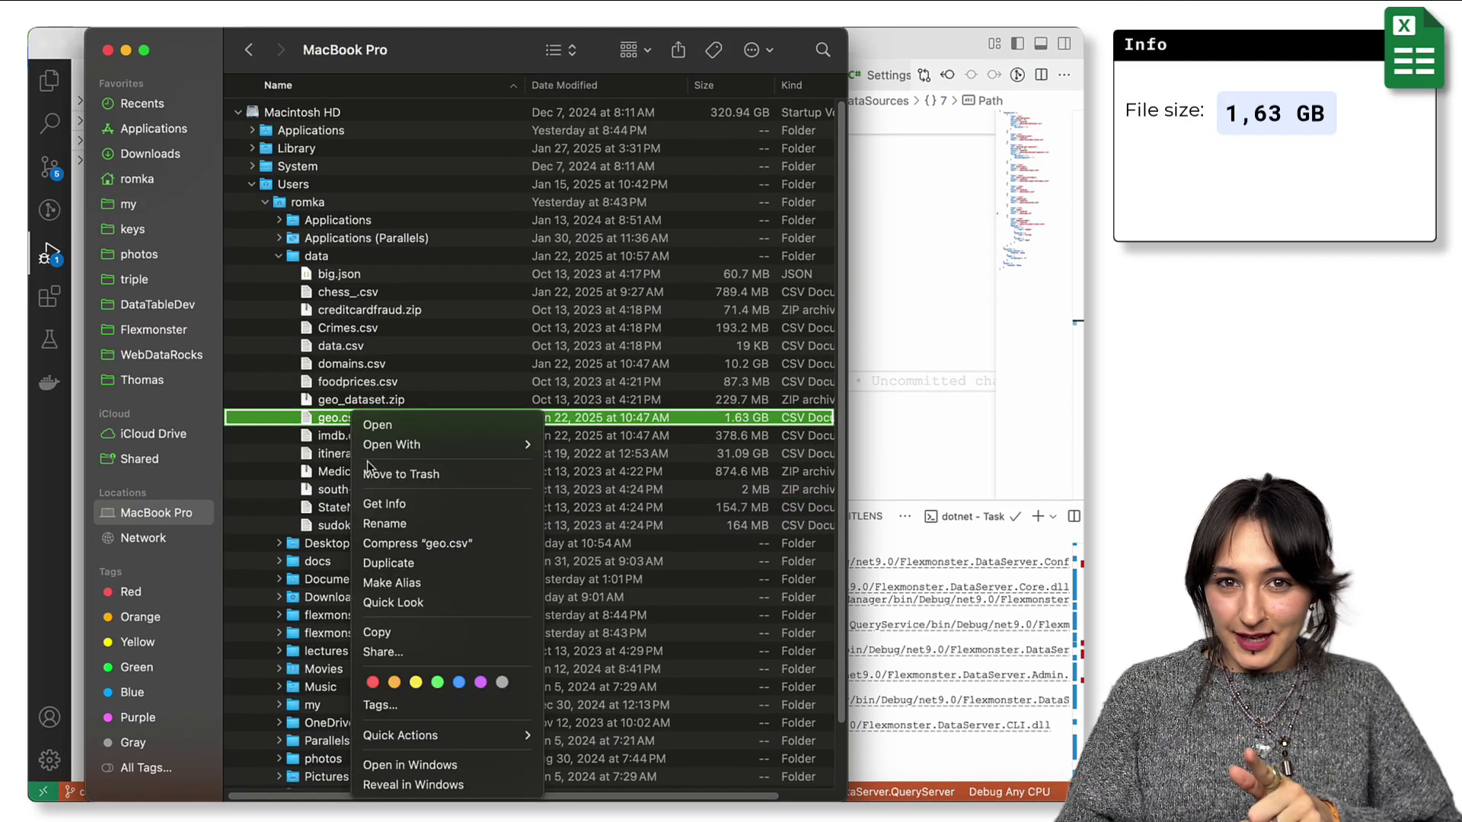
left_click(386, 504)
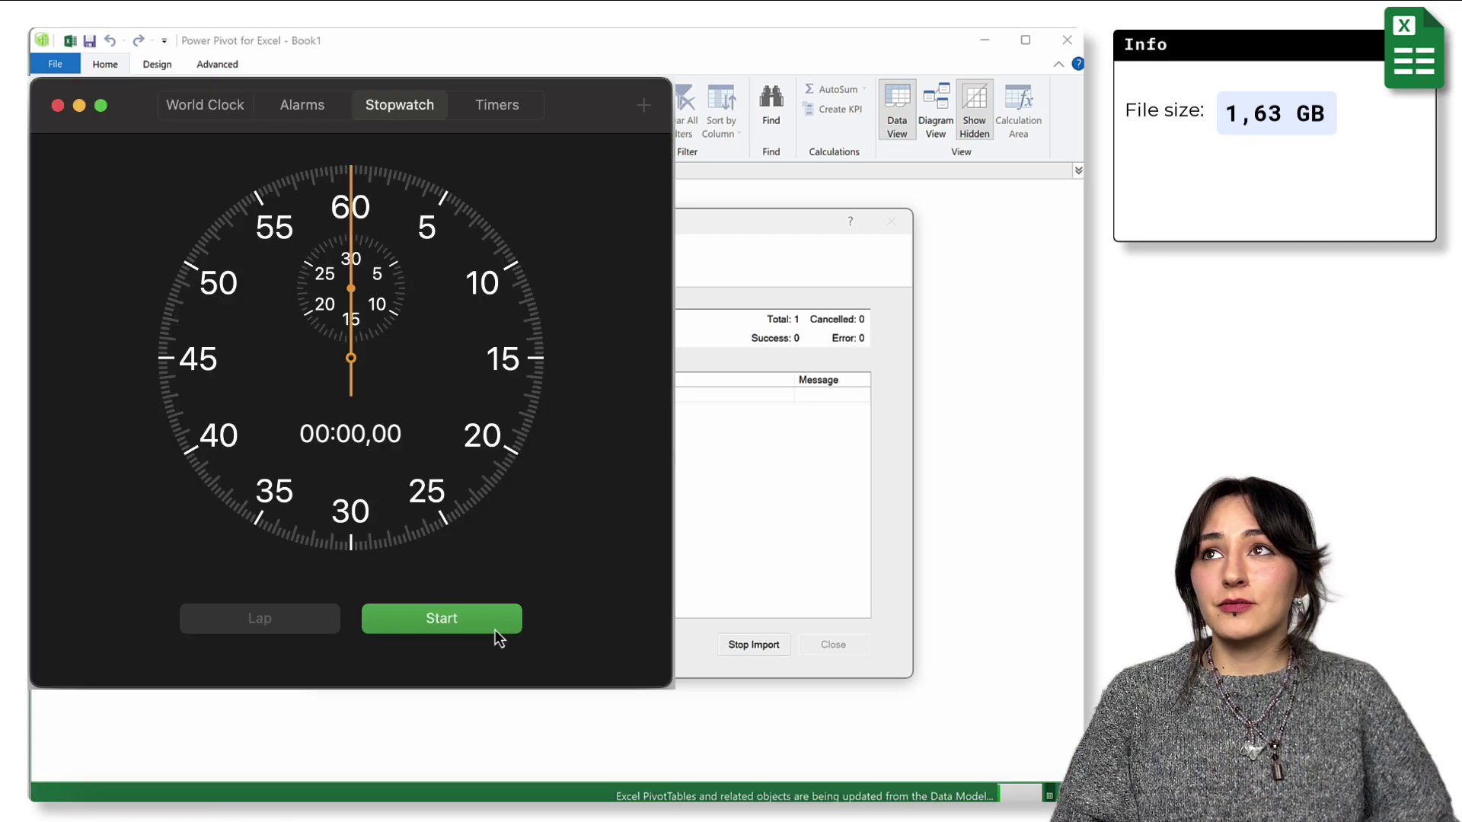
left_click(491, 628)
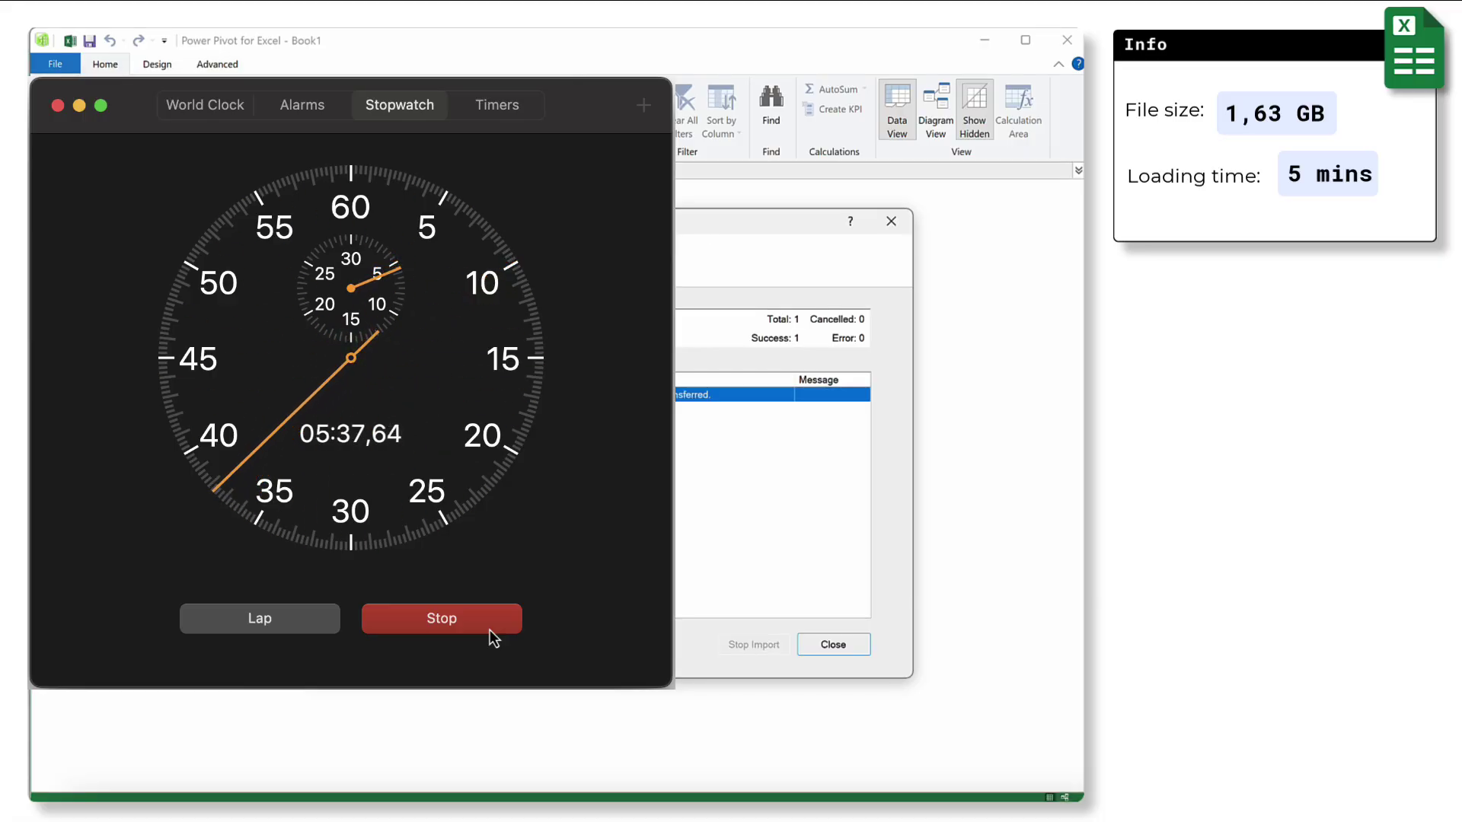
Stop the stopwatch at about five and a half minutes and view the 10,977,293 imported geo rows.
left_click(491, 629)
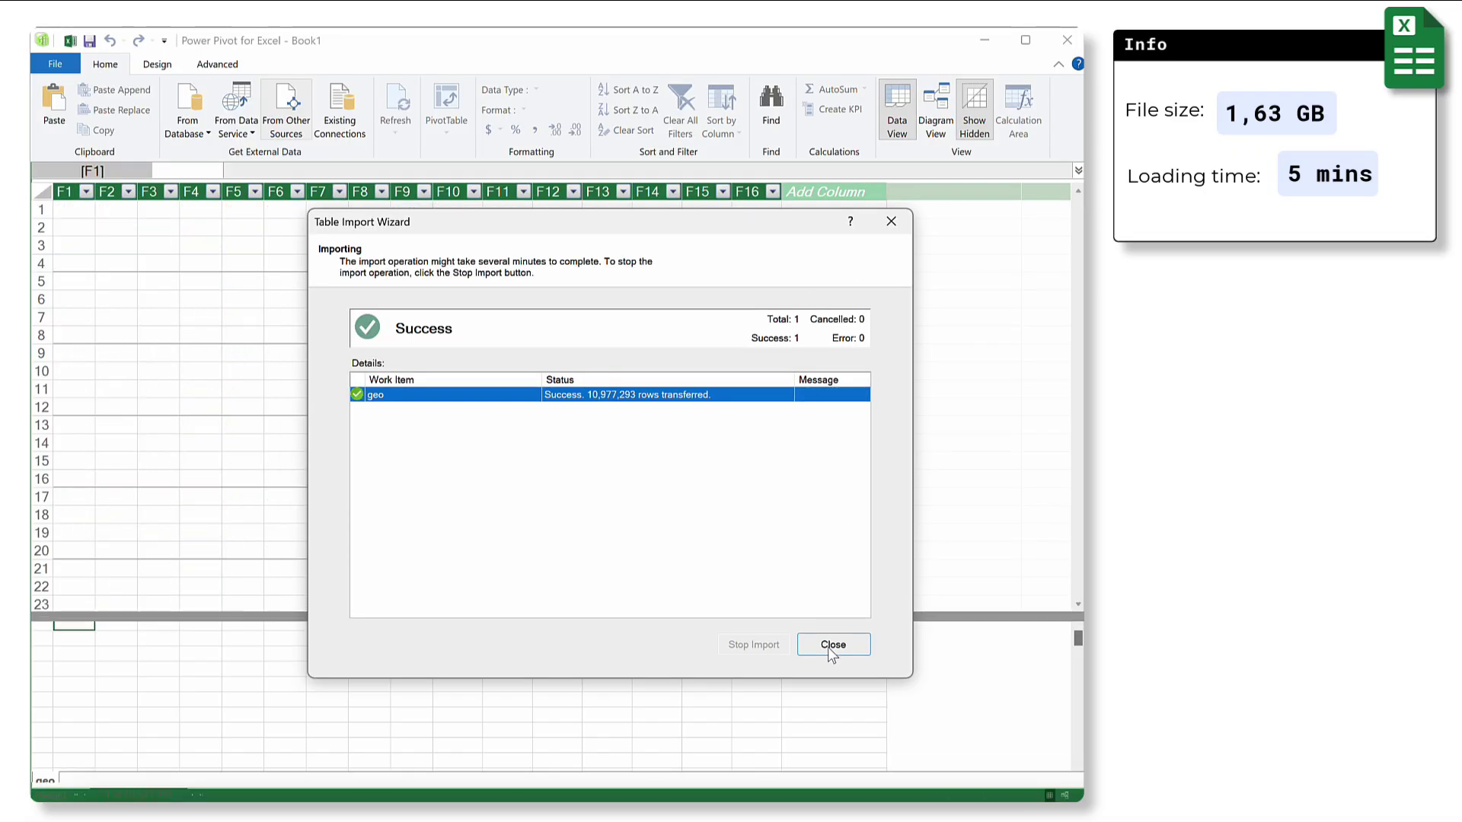
left_click(832, 645)
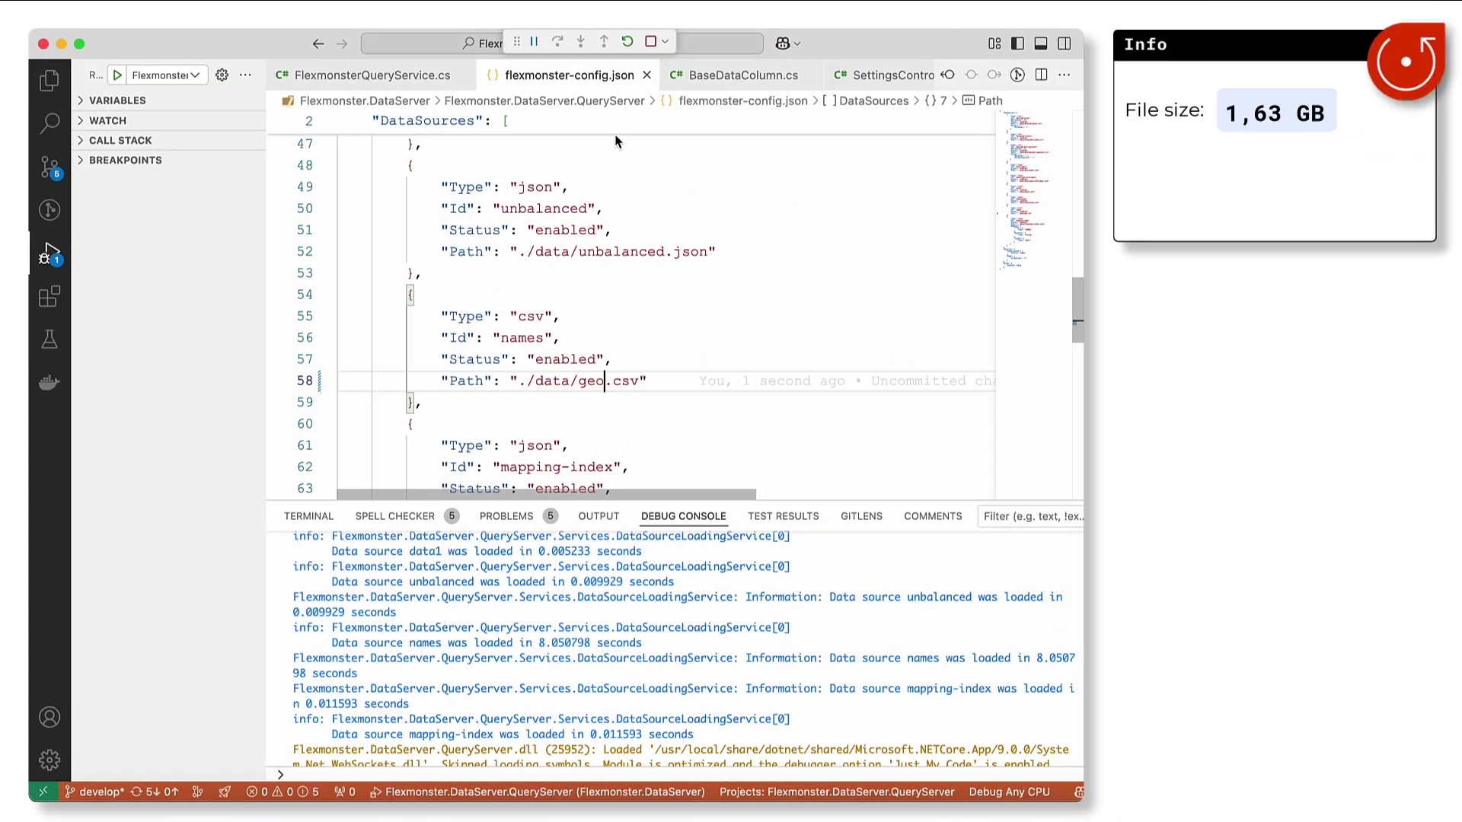
Restart the Data Server on ./data/geo.csv and highlight its roughly 61-second load time.
left_click(624, 43)
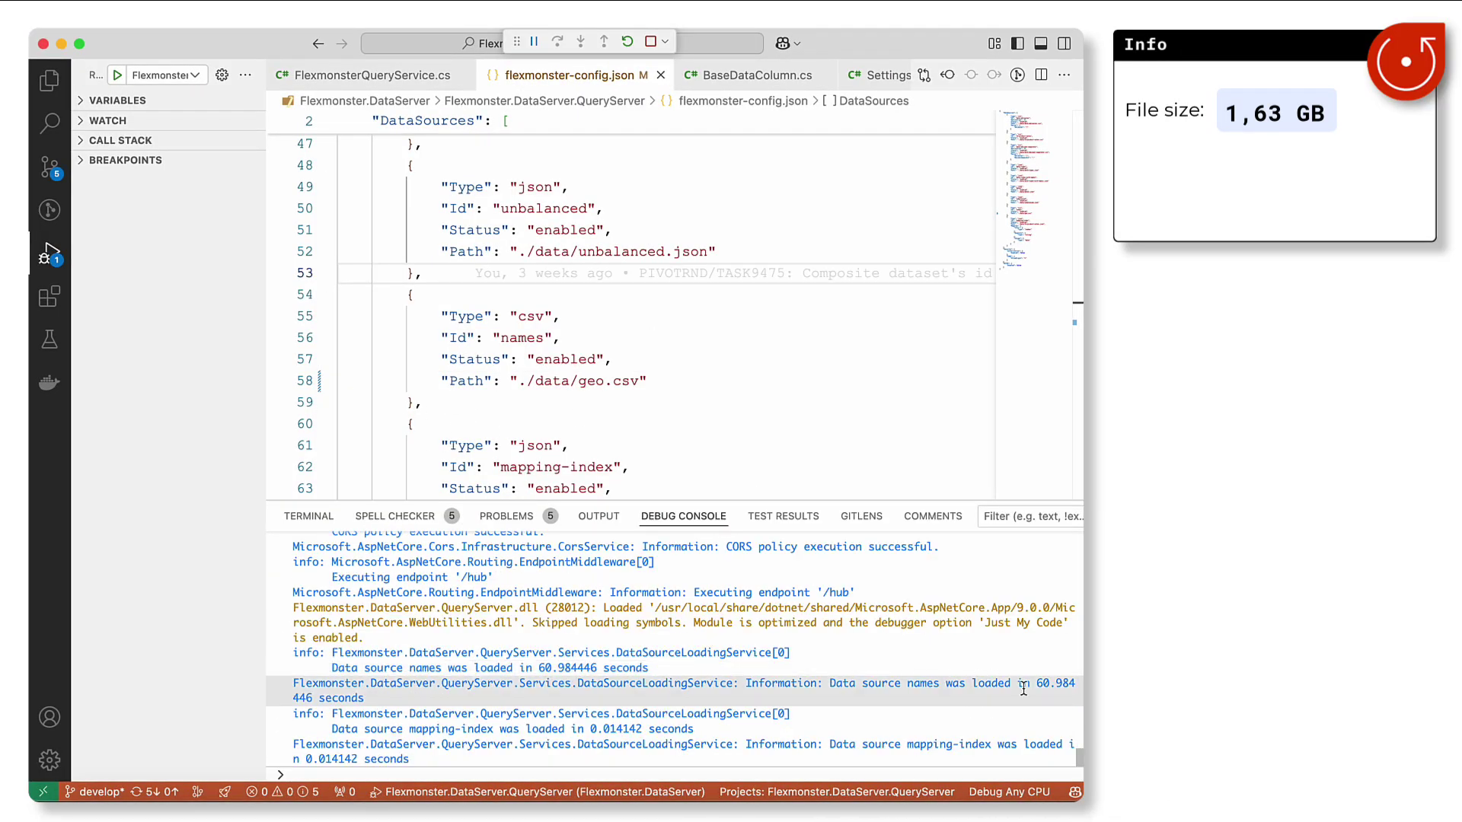
left_click_drag(1036, 683, 1060, 689)
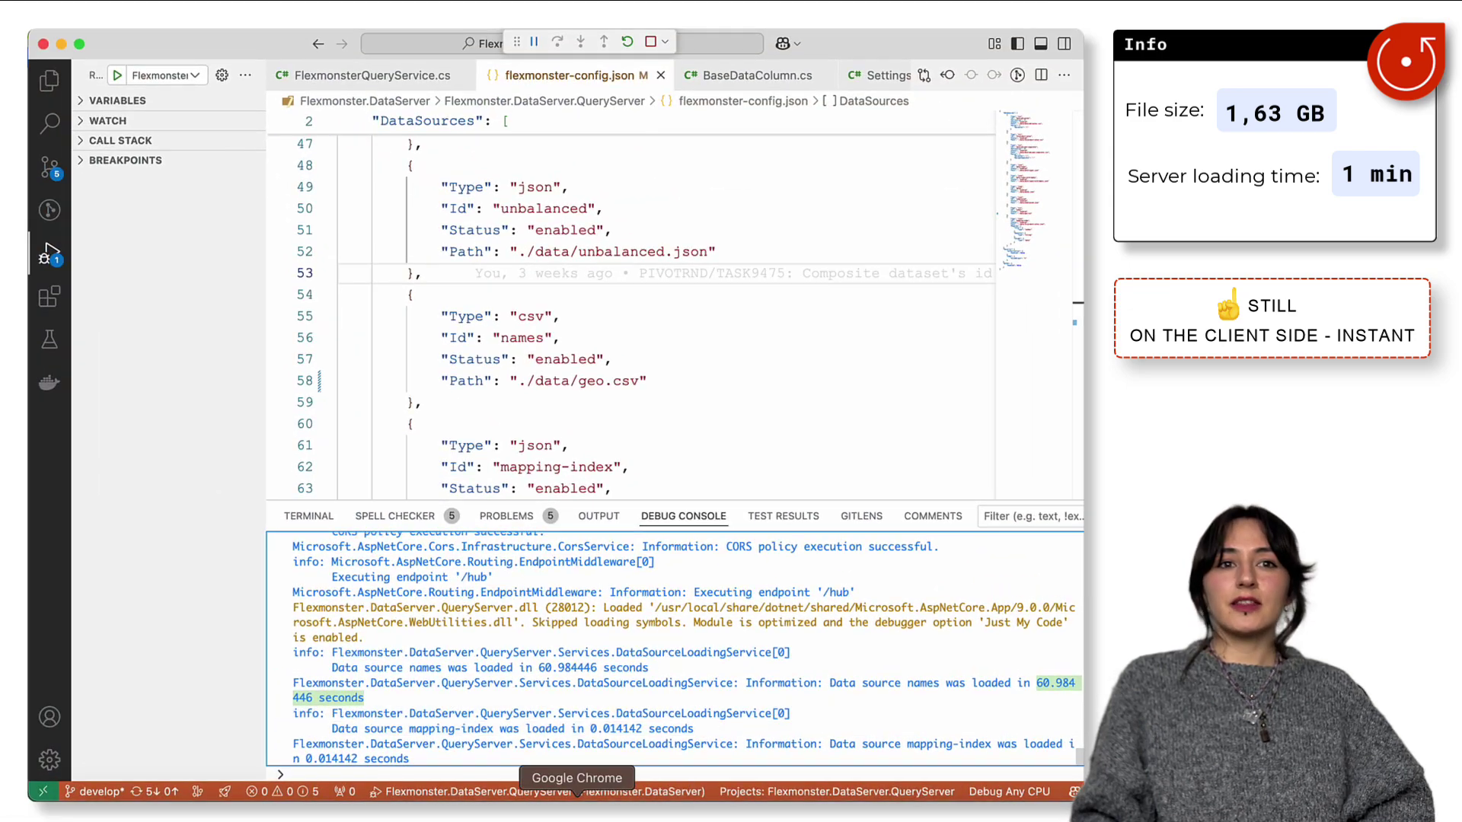
left_click(577, 807)
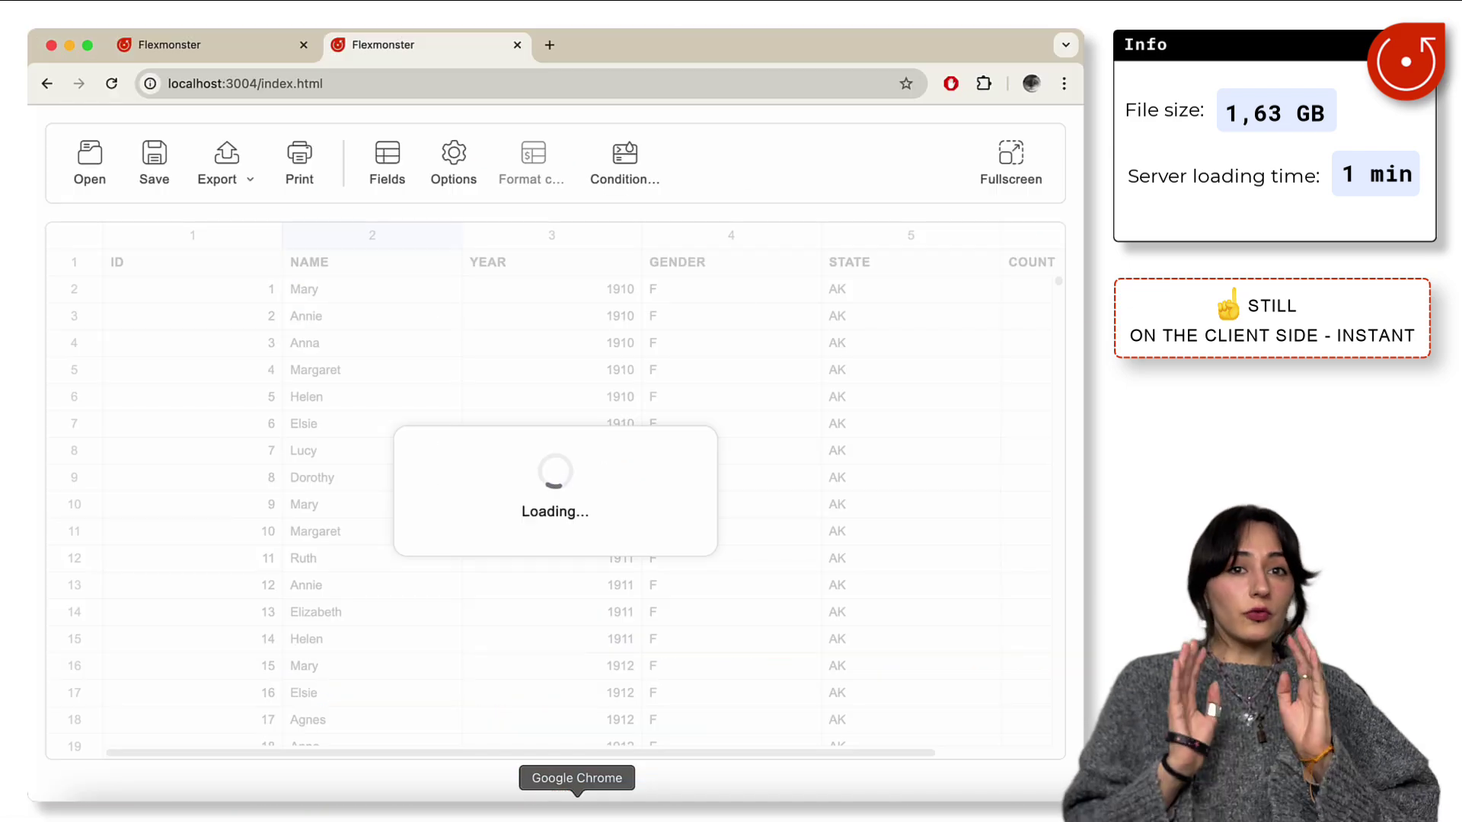
Reload the Flexmonster page to show the geo data and scroll across its columns.
left_click(111, 84)
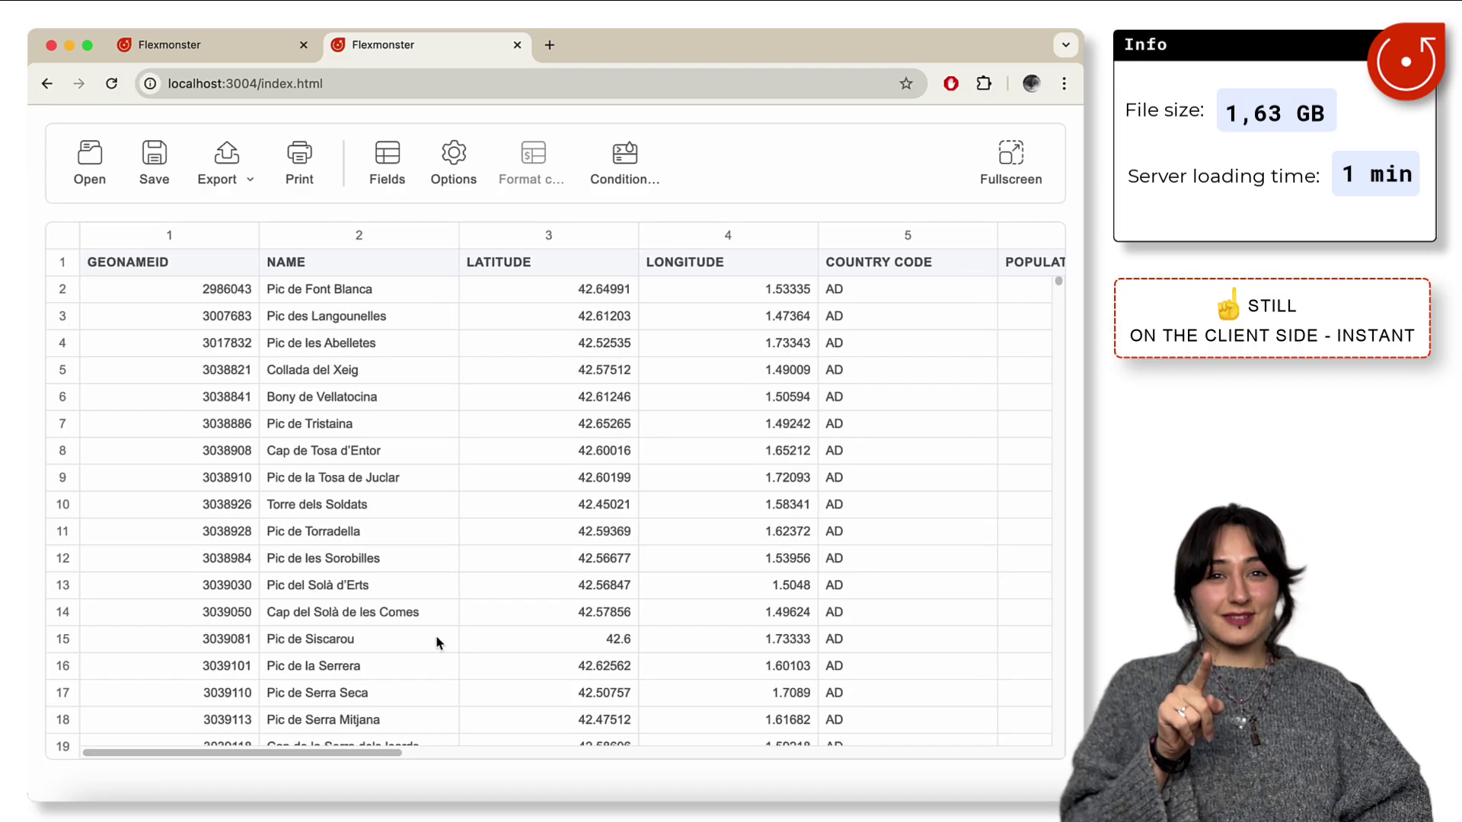
scroll(410, 667, "right", 15)
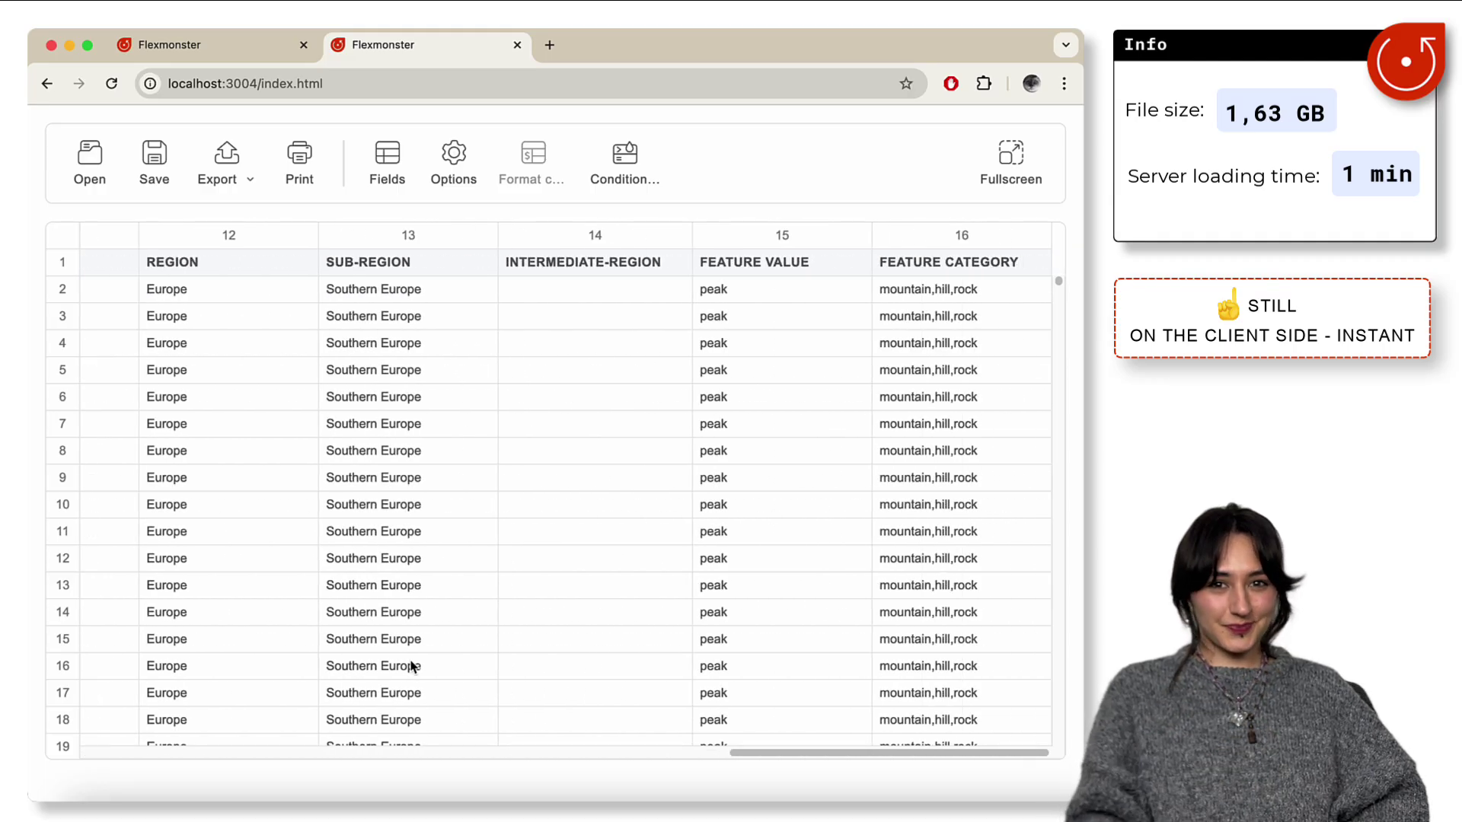
scroll(411, 667, "left", 8)
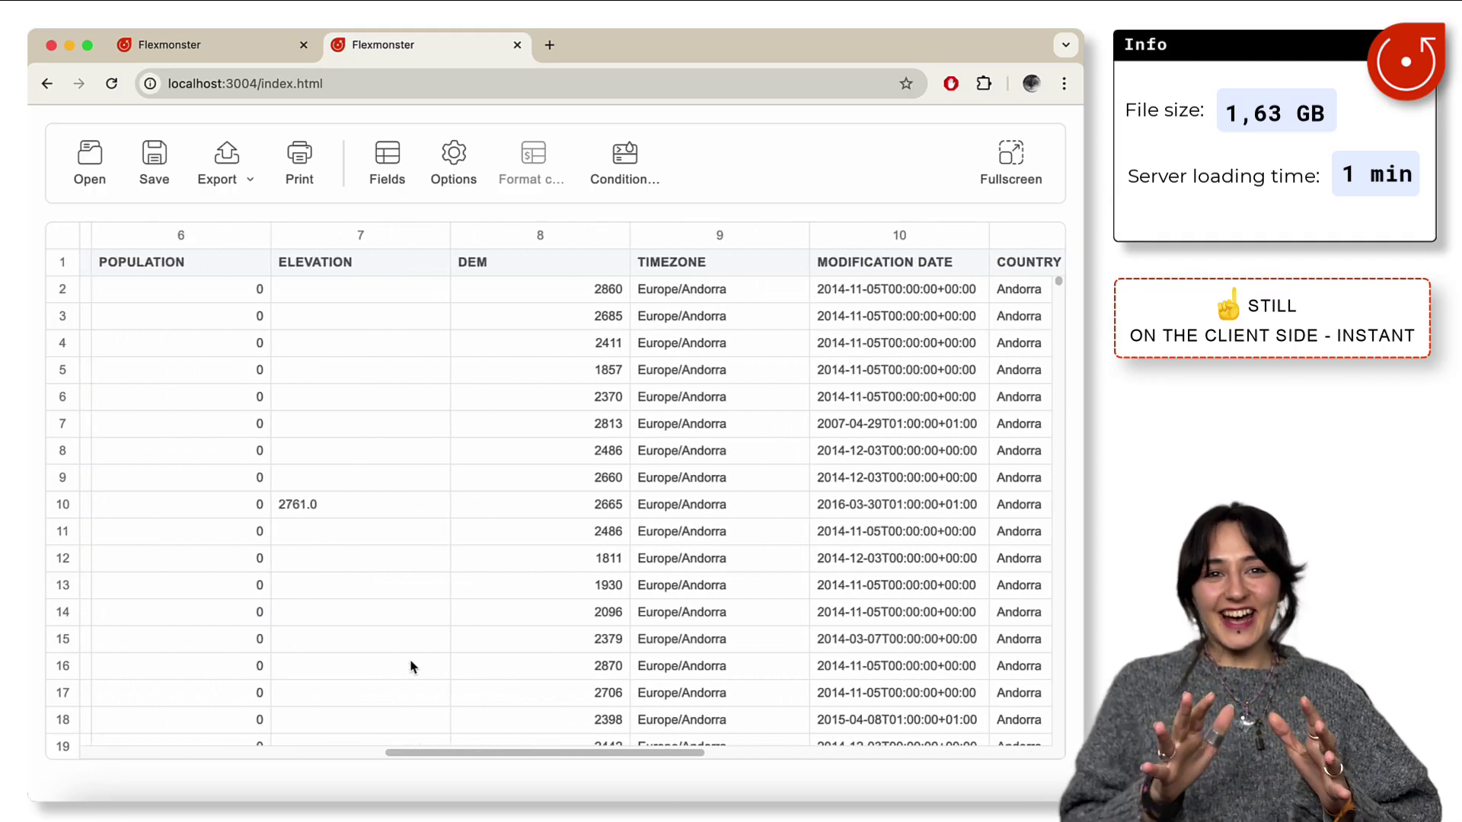
scroll(410, 667, "left", 6)
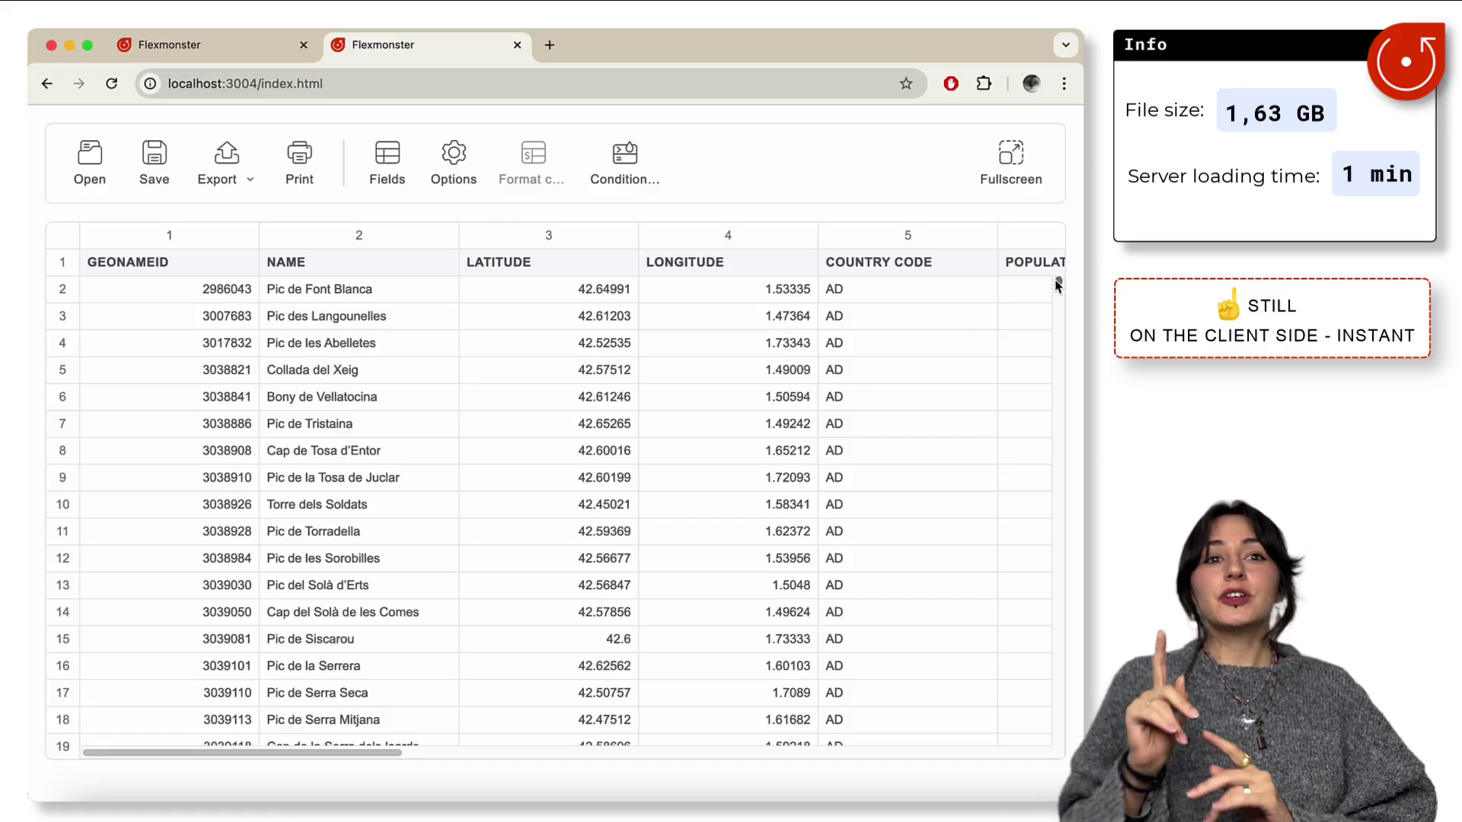
Jump to the bottom of the geo grid and mark the last row, 10977293.
left_click_drag(1057, 283, 1053, 776)
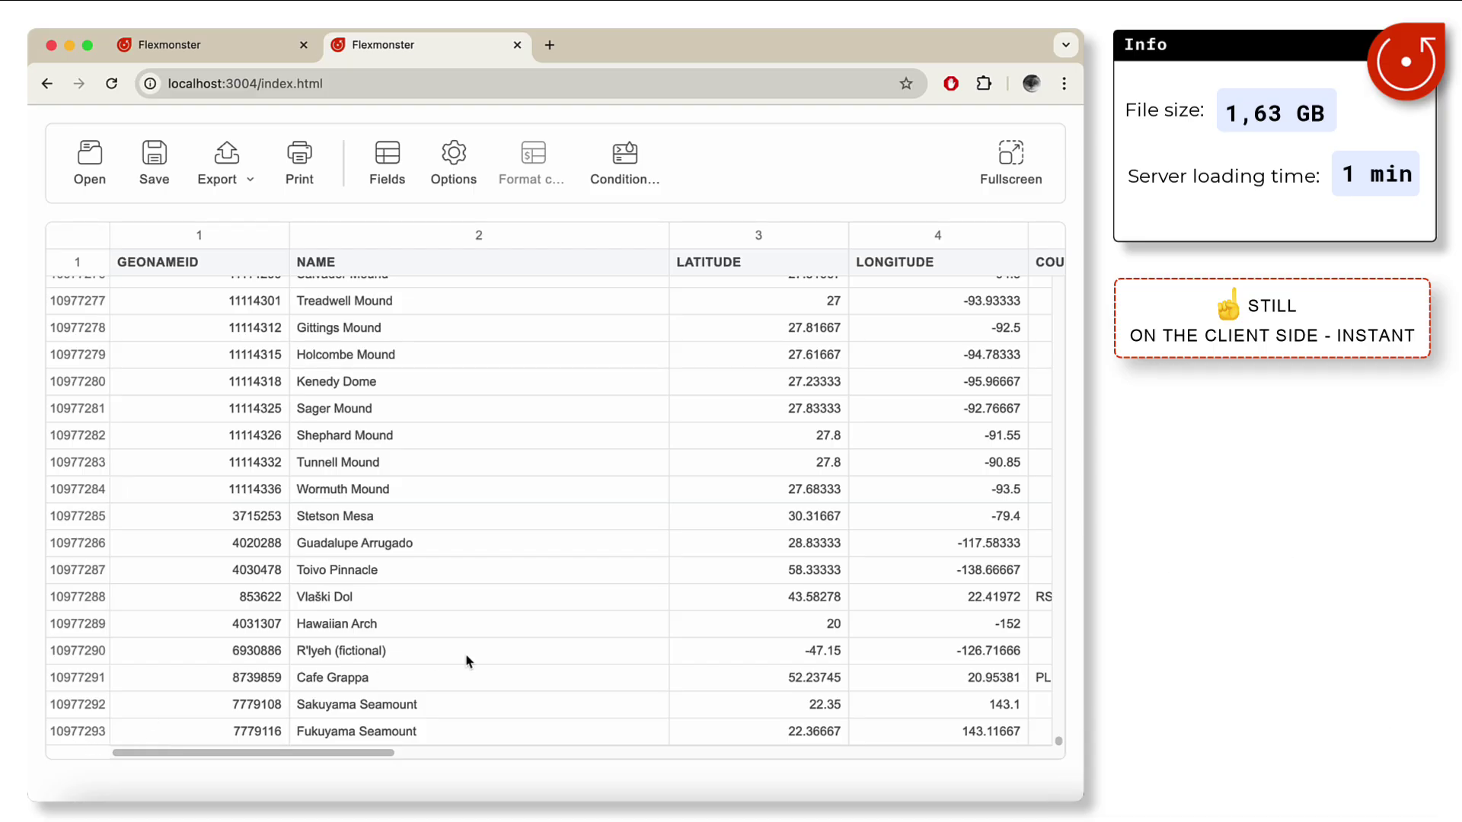
scroll(469, 661, "right", 20)
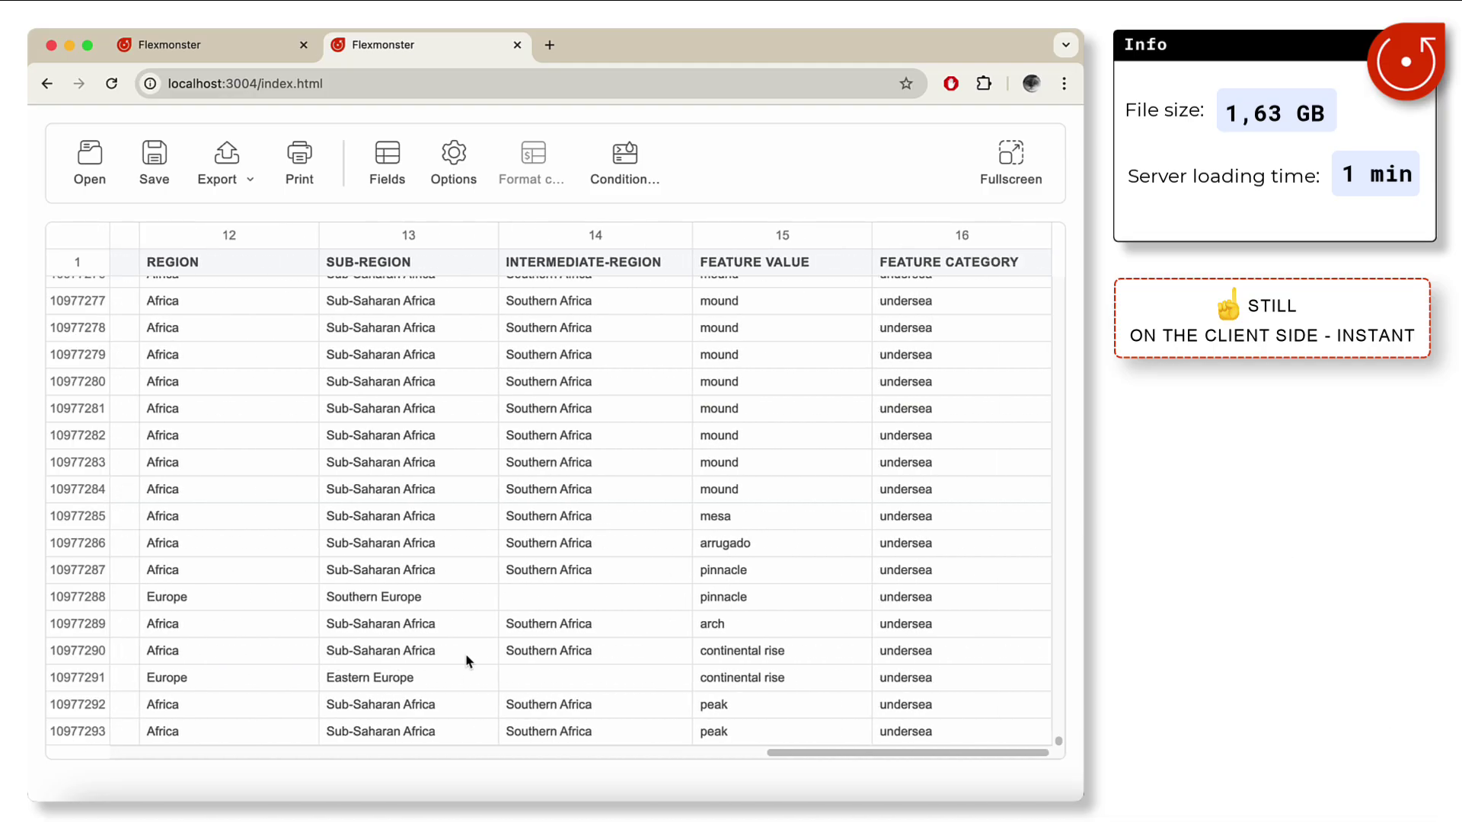
scroll(467, 660, "left", 20)
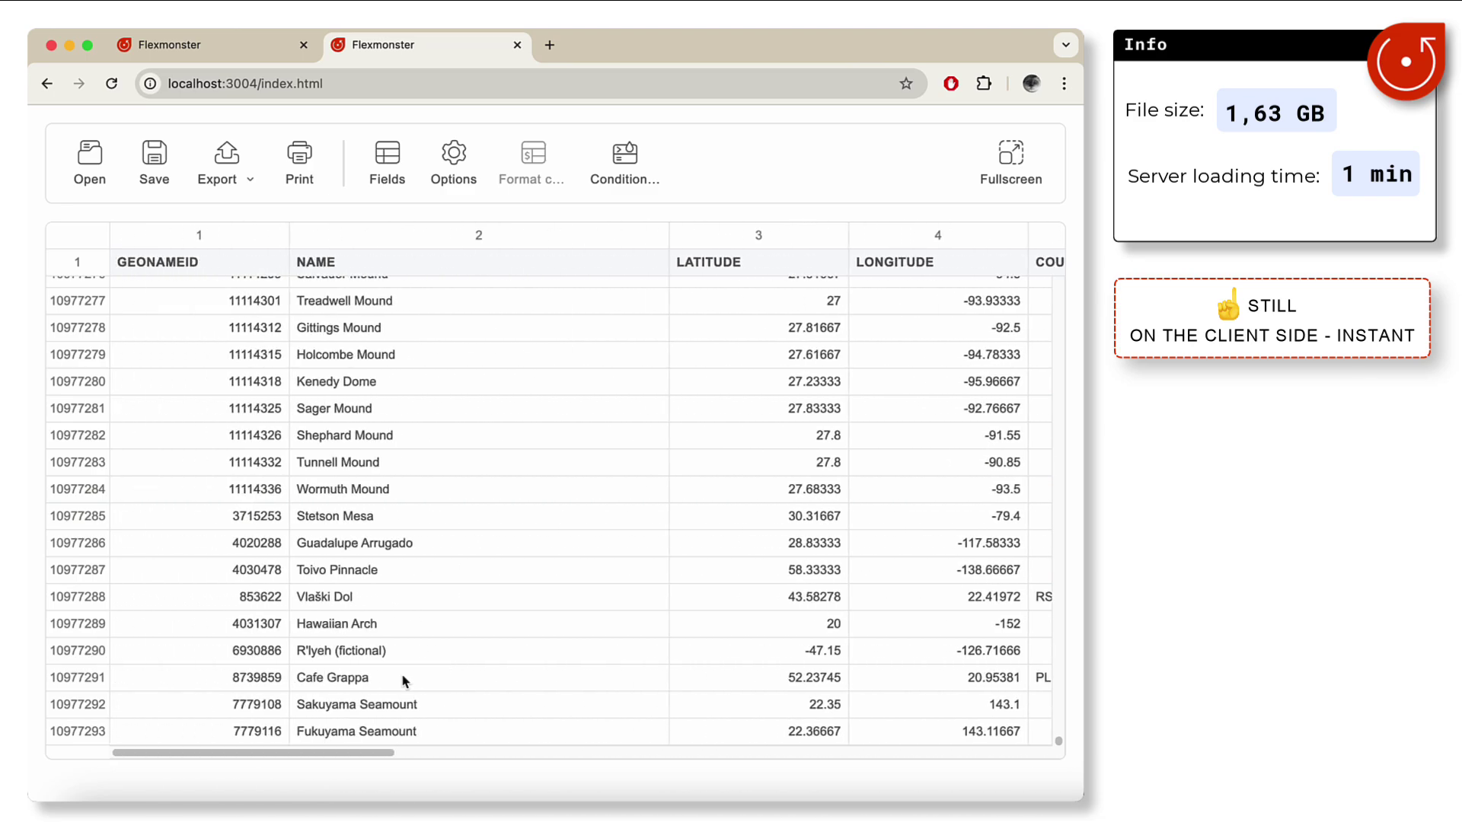
left_click(87, 737)
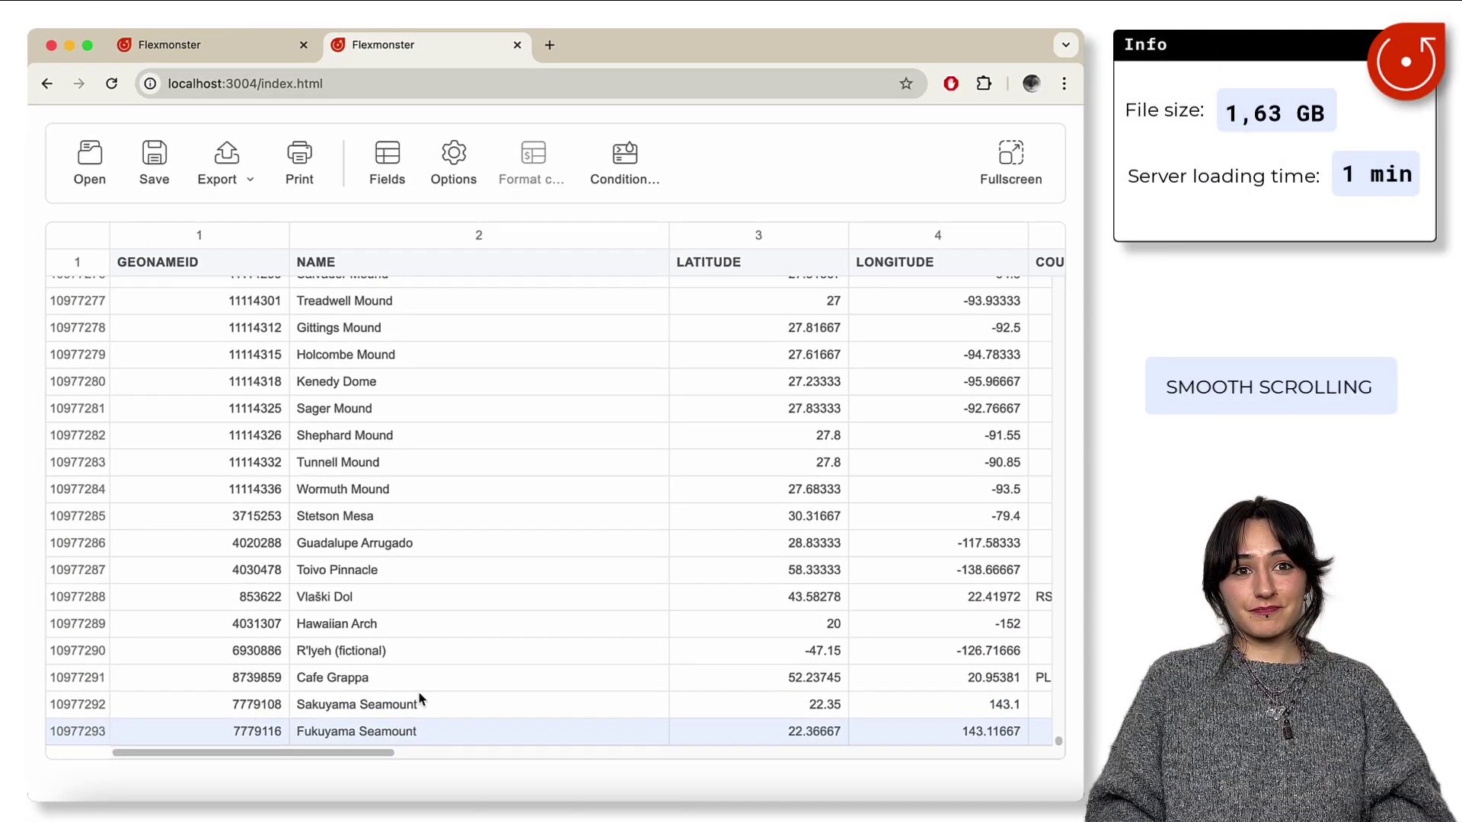
Scroll up and drag the scrollbar back to the first rows of the 1.63 GB region and feature table.
scroll(421, 698, "right", 10)
scroll(421, 698, "up", 15)
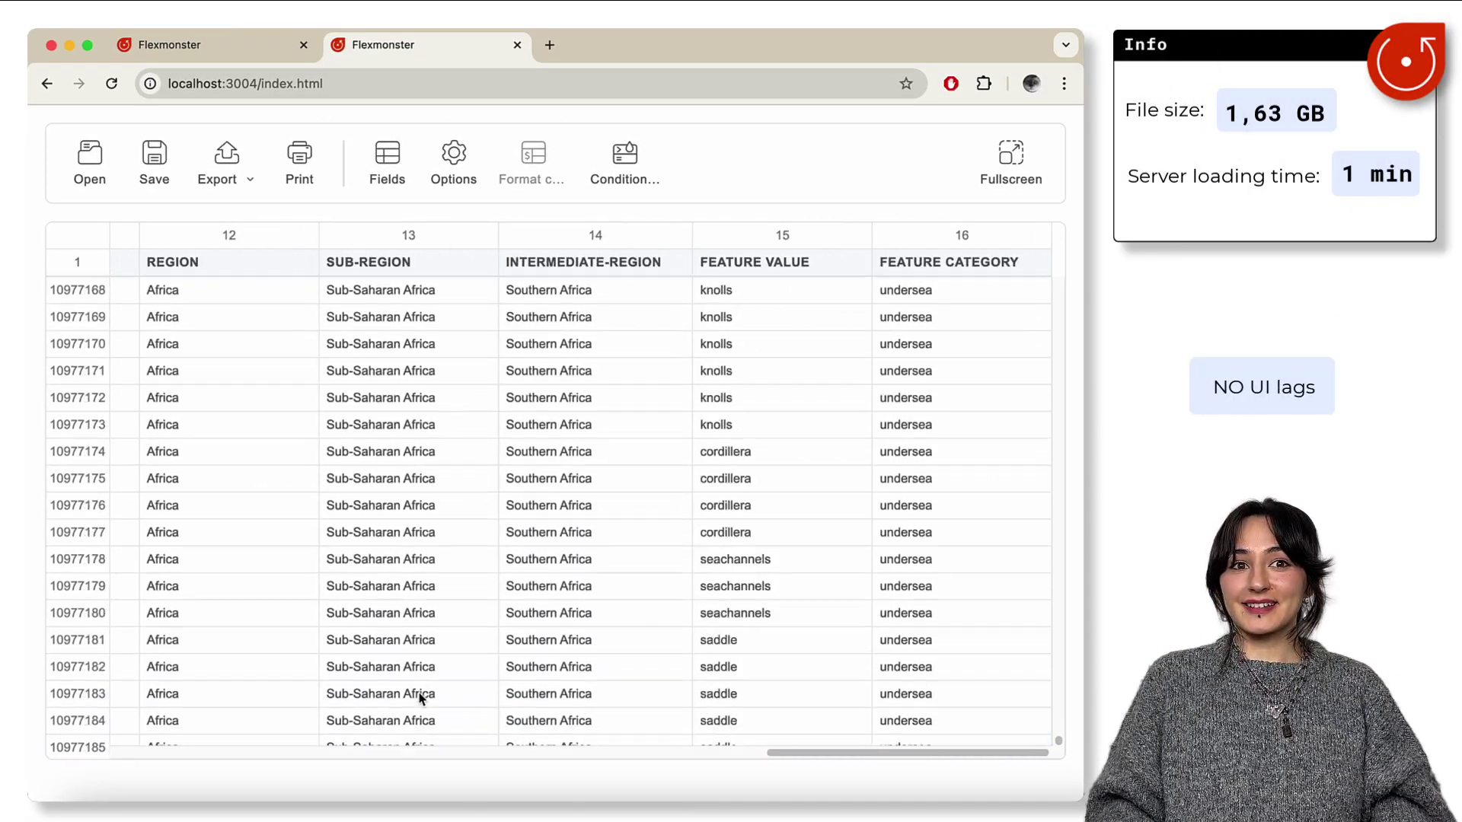
scroll(421, 698, "up", 5)
left_click_drag(1057, 742, 1057, 283)
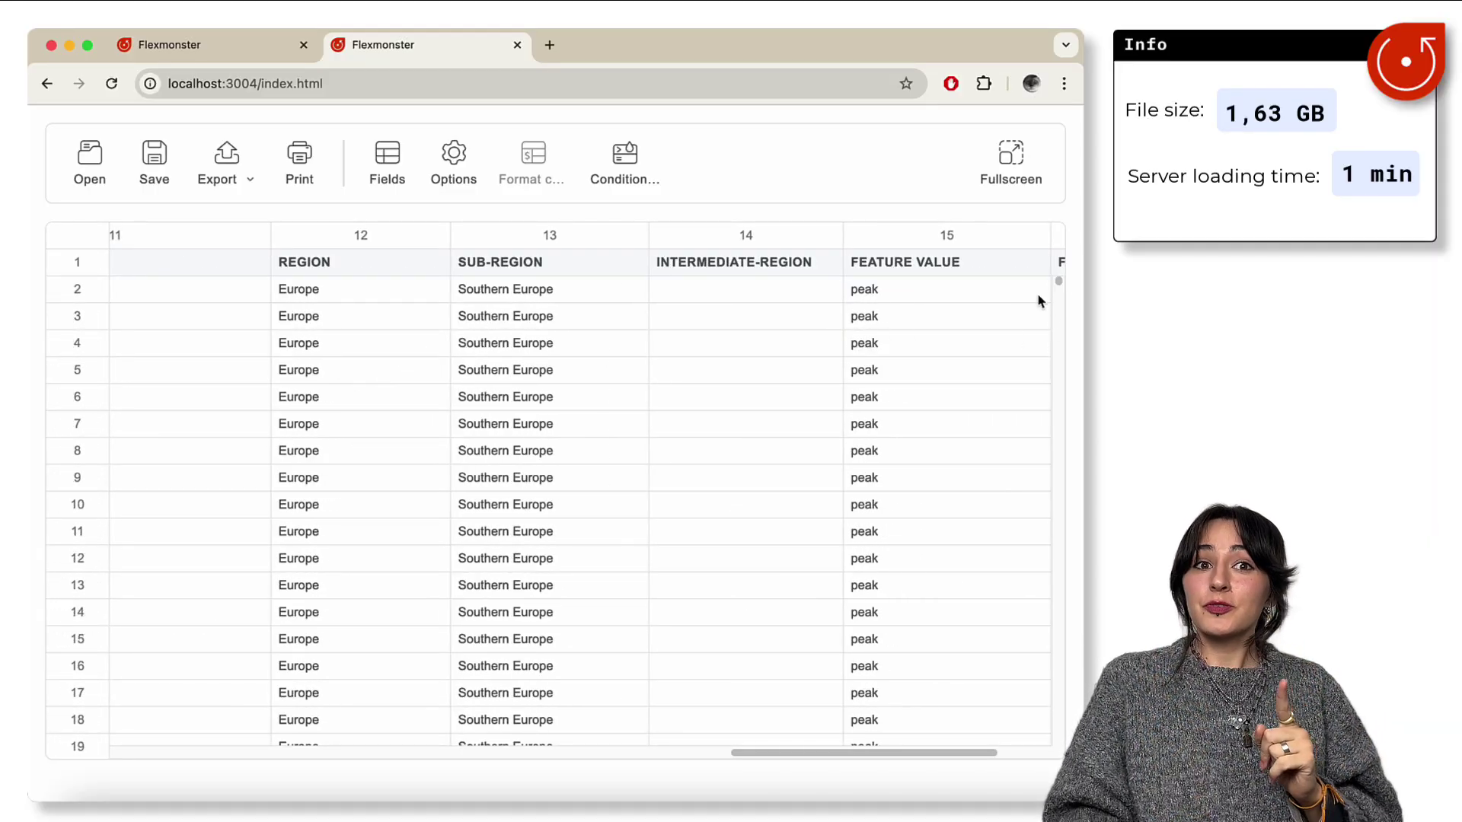
scroll(888, 457, "down", 15)
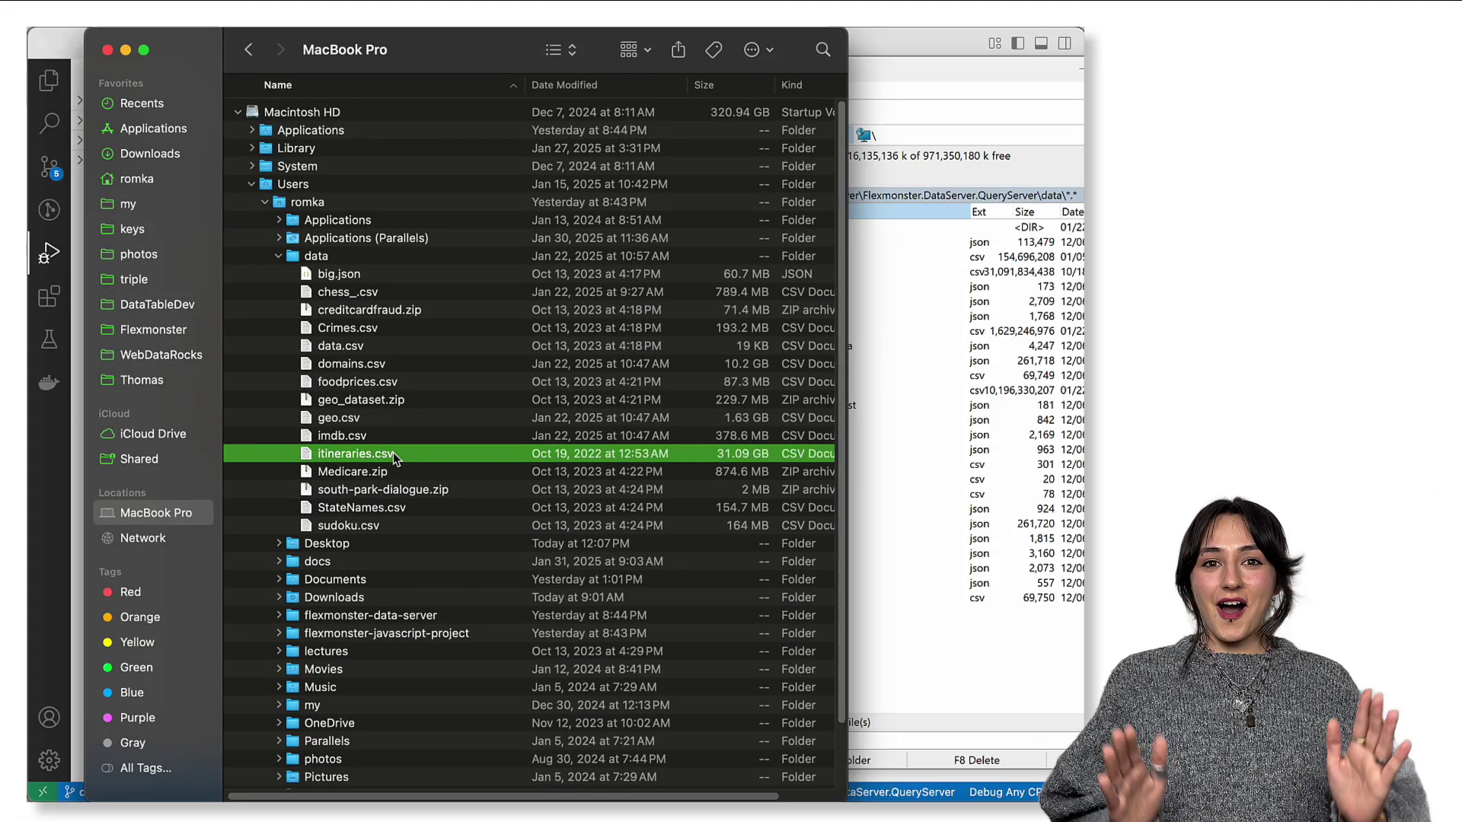
Check Get Info for the 31.09 GB itineraries.csv, then restart the Data Server in VS Code.
right_click(395, 457)
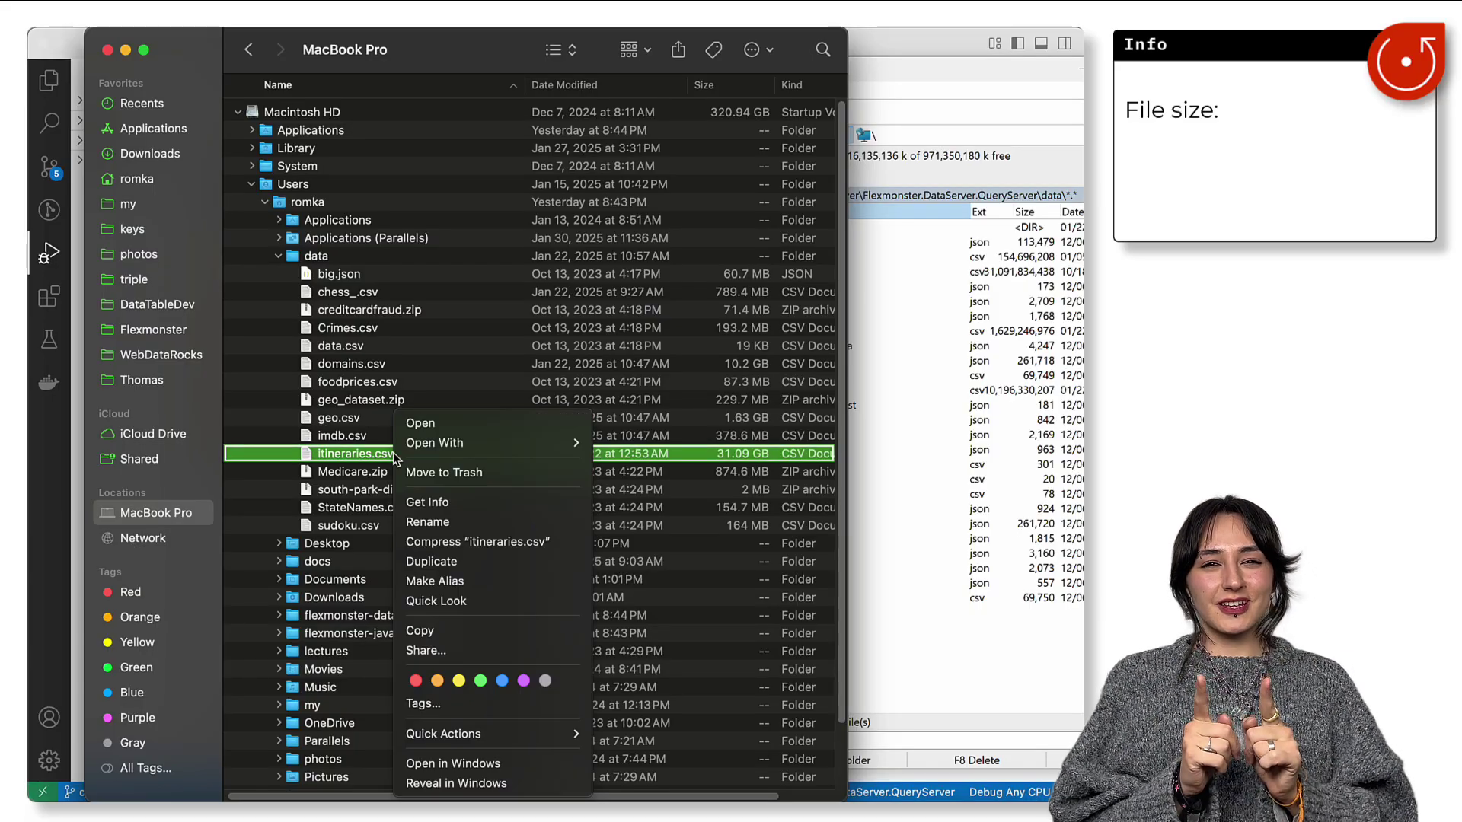
left_click(427, 502)
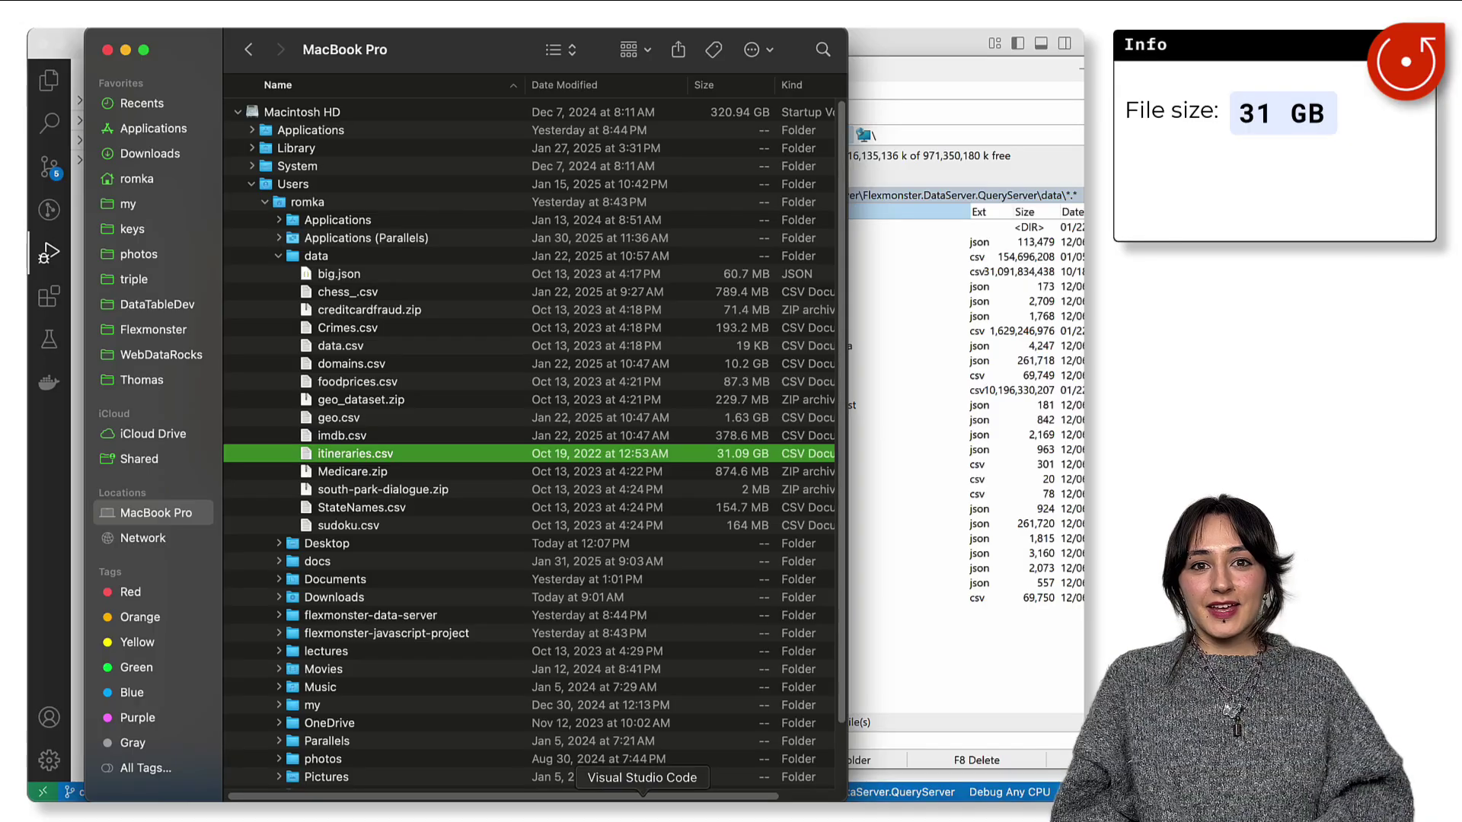
left_click(617, 811)
left_click(119, 75)
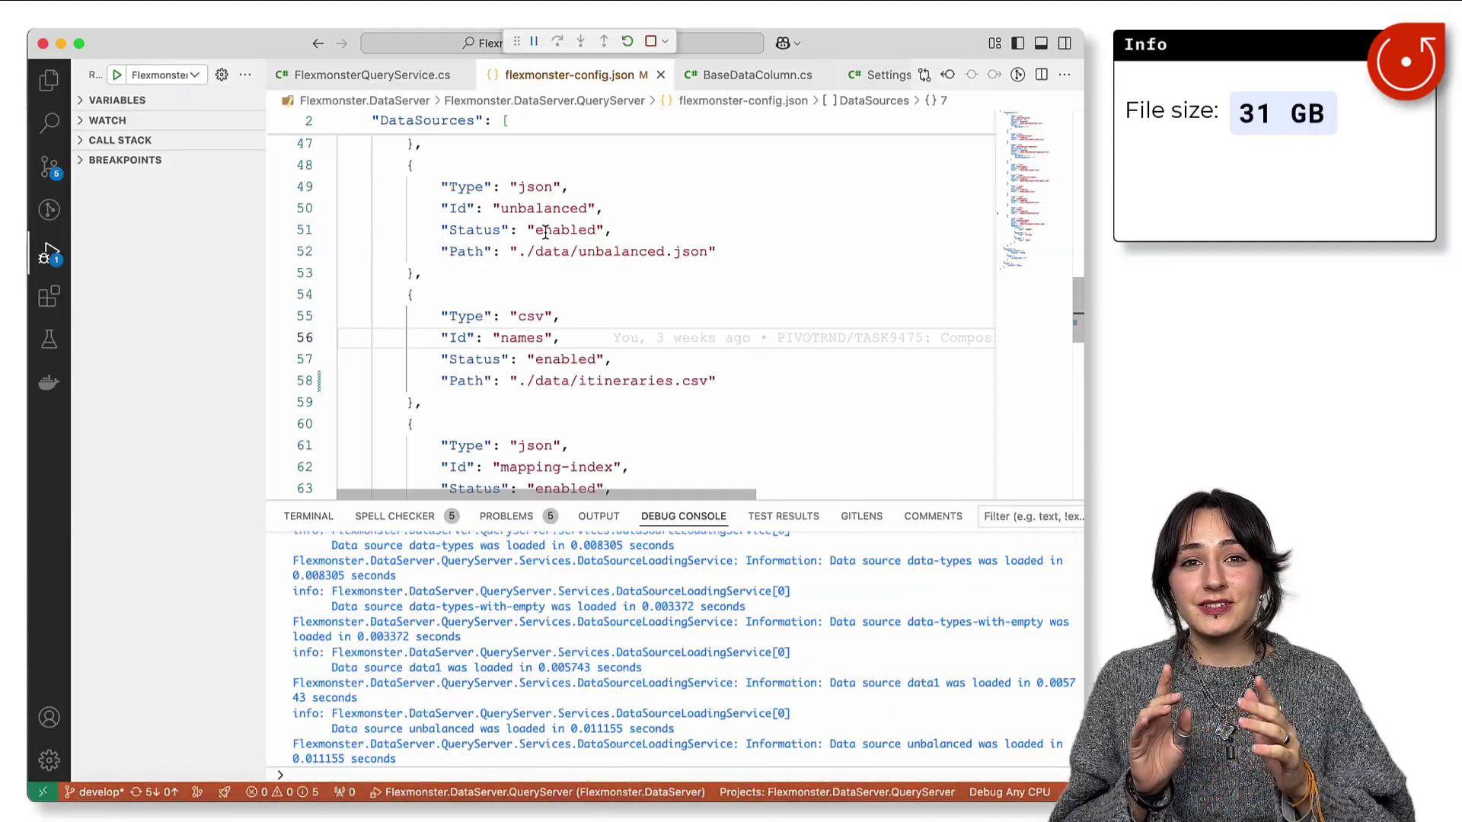
Highlight the Debug Console line 'loaded in 895.725679 seconds' for the names data source.
left_click(806, 253)
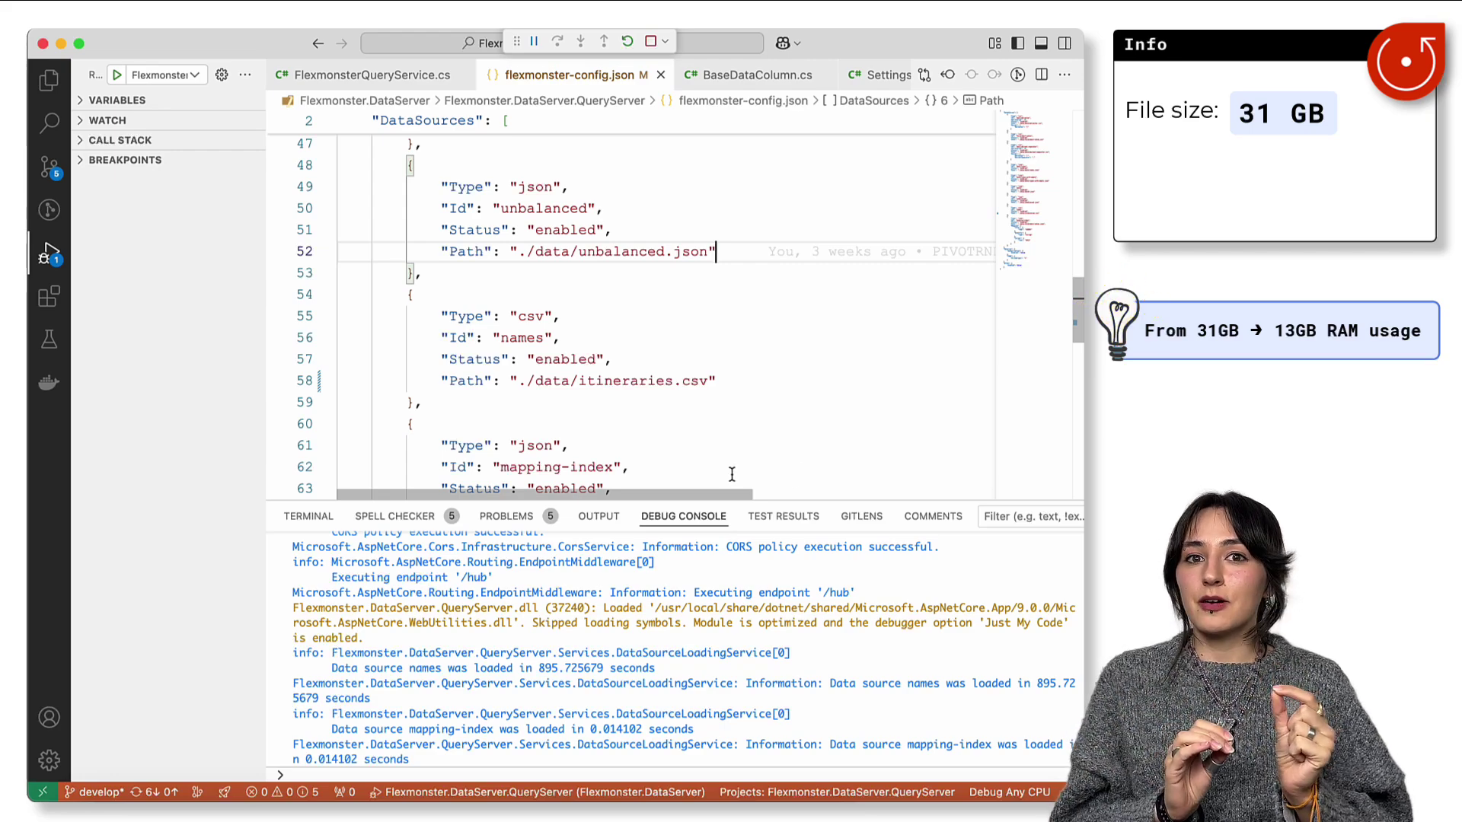
left_click_drag(657, 668, 329, 670)
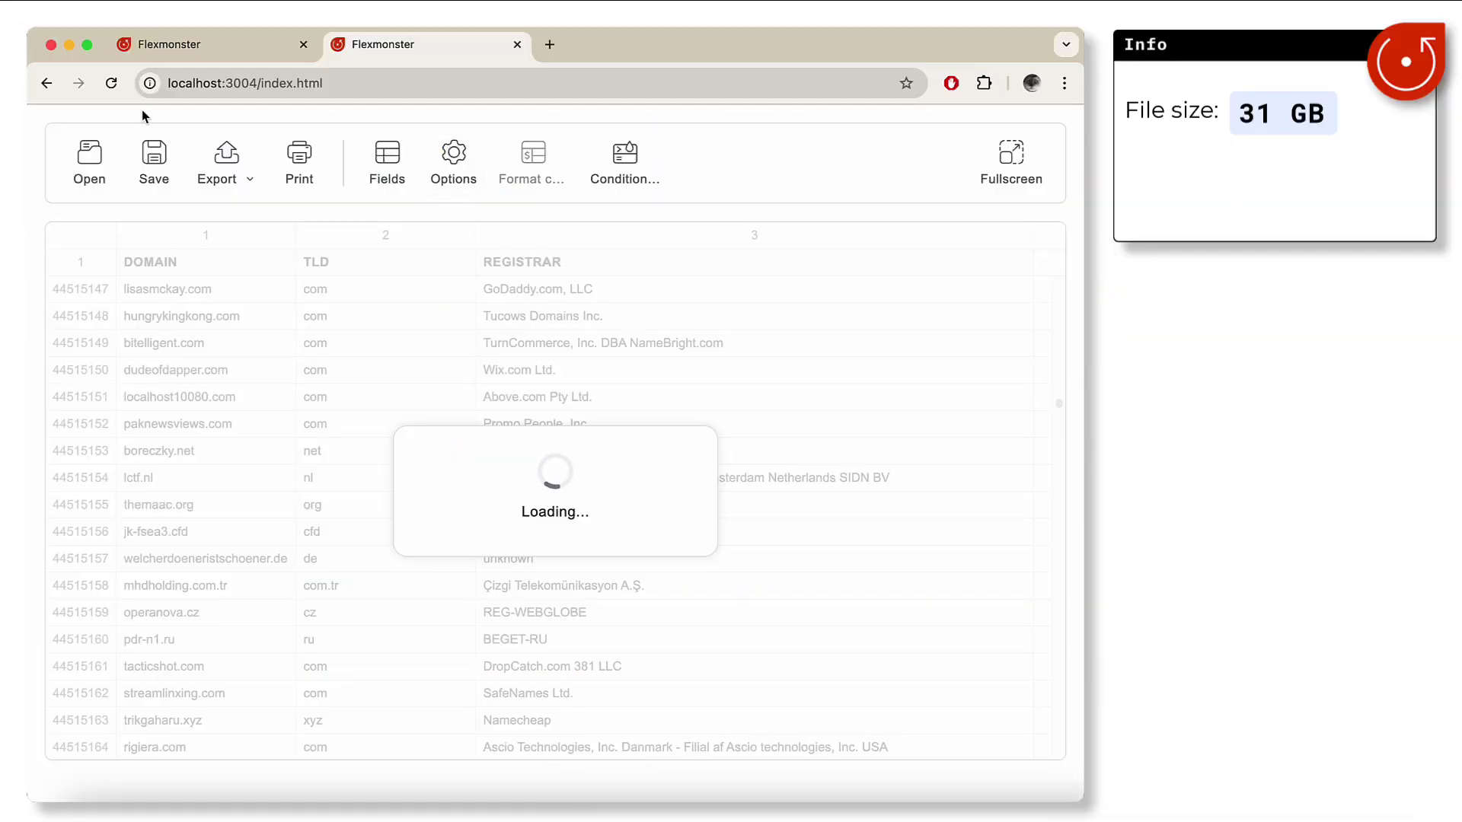
Reload the page to show the 31 GB itineraries data, then browse across its columns and far down its rows.
left_click(111, 83)
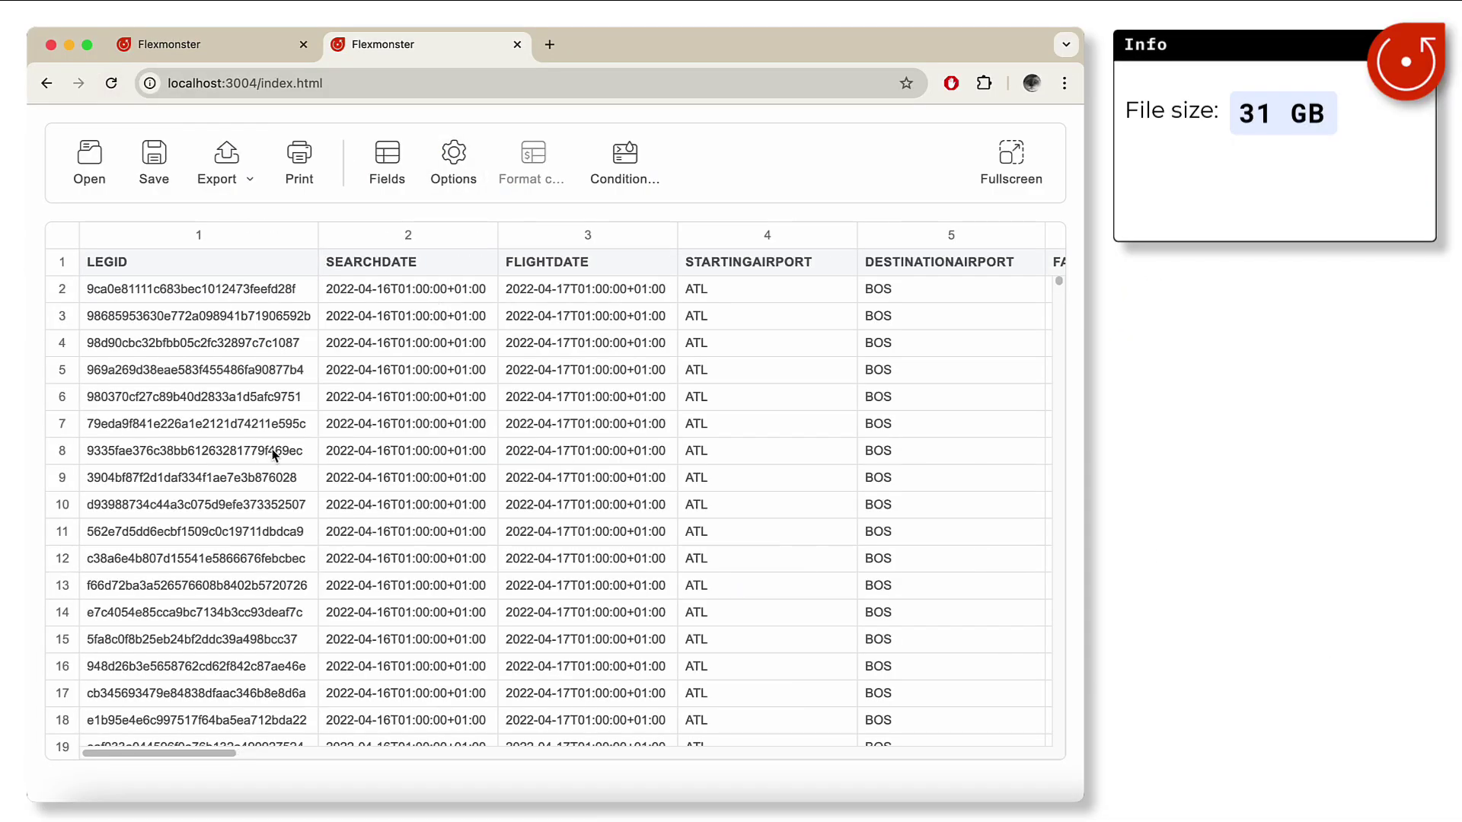
scroll(691, 428, "right", 10)
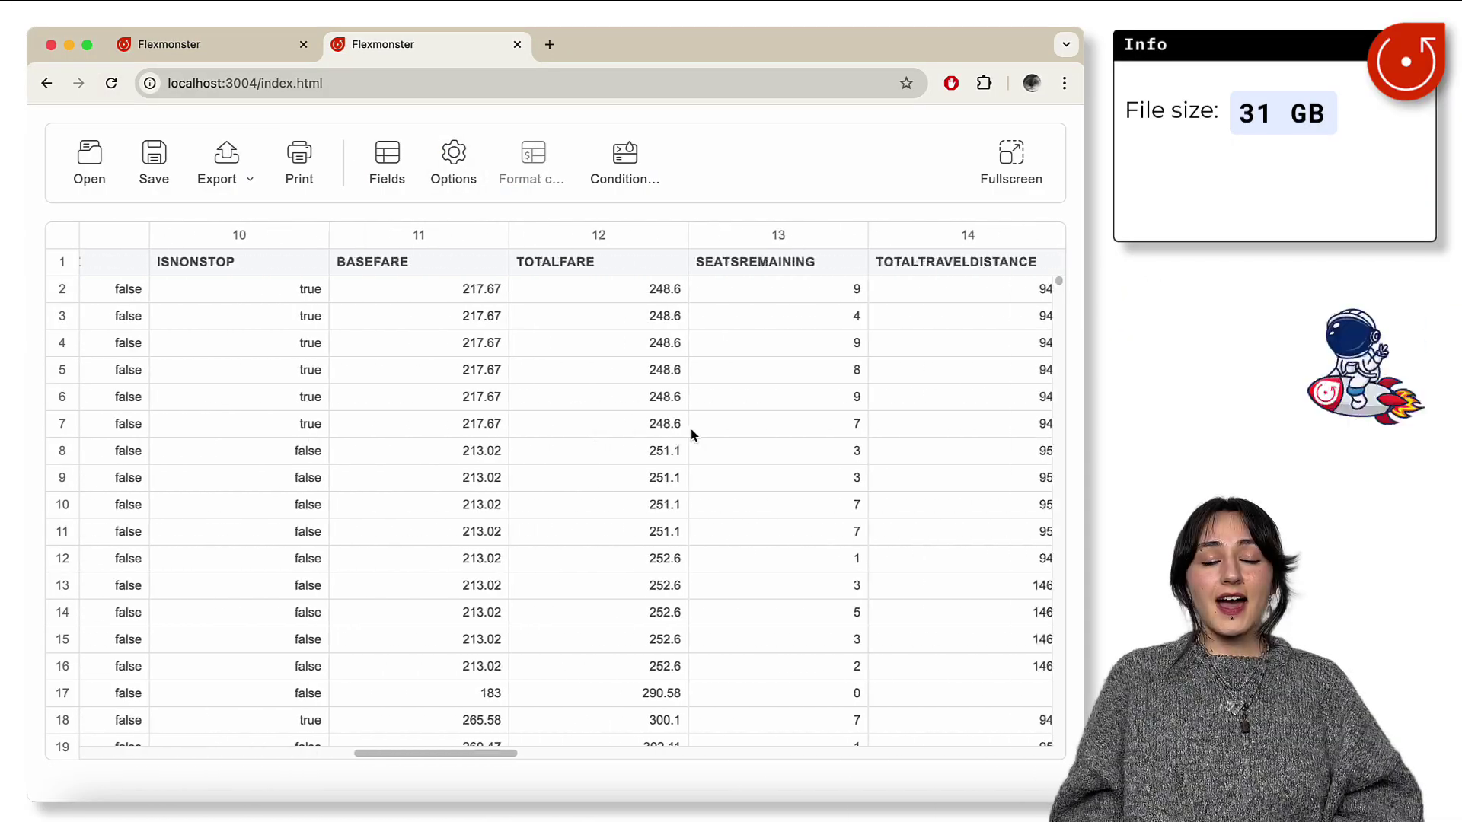
scroll(692, 435, "right", 10)
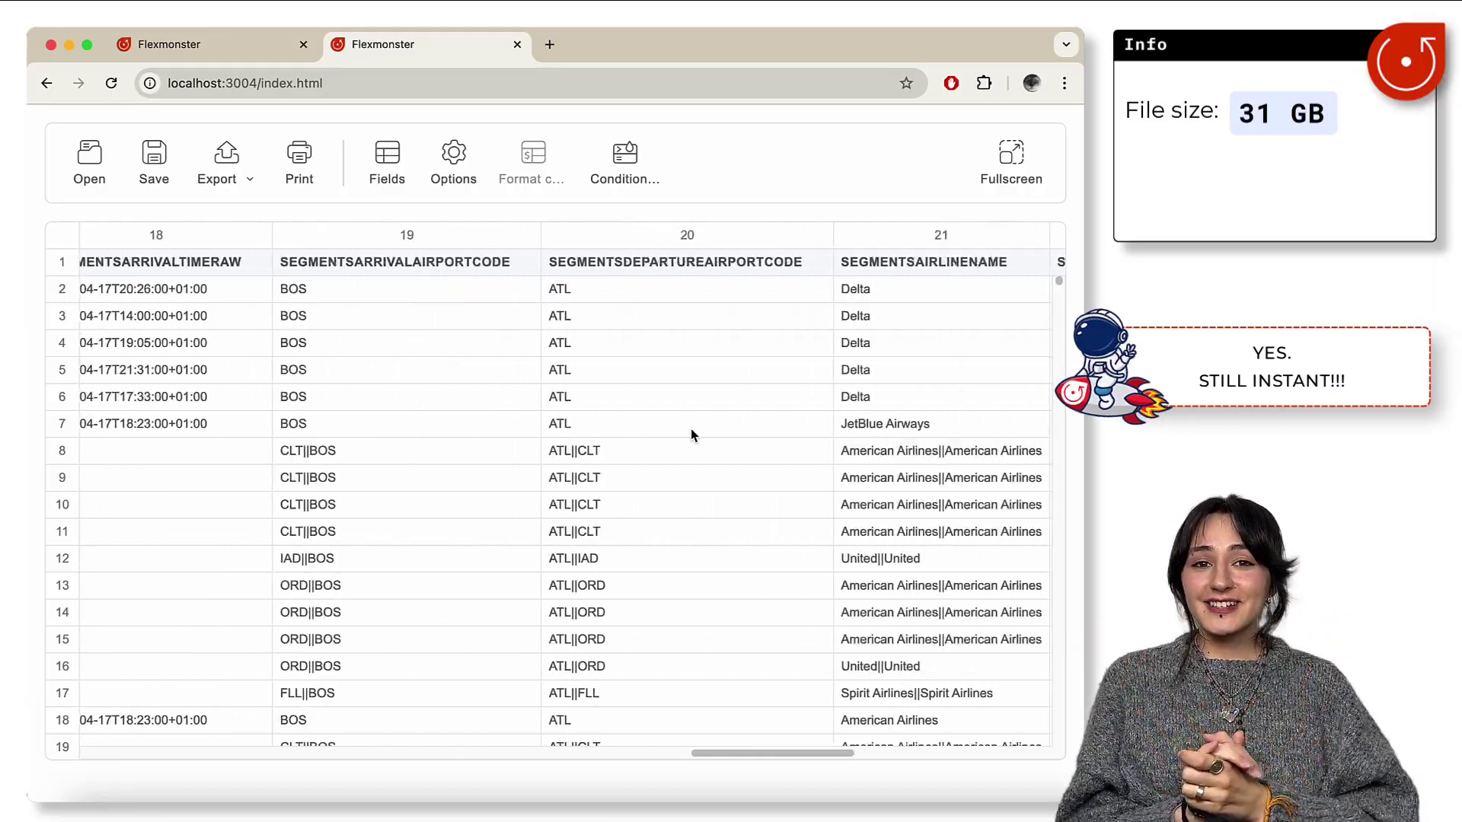
scroll(691, 435, "right", 8)
left_click_drag(1058, 280, 997, 635)
scroll(531, 545, "left", 12)
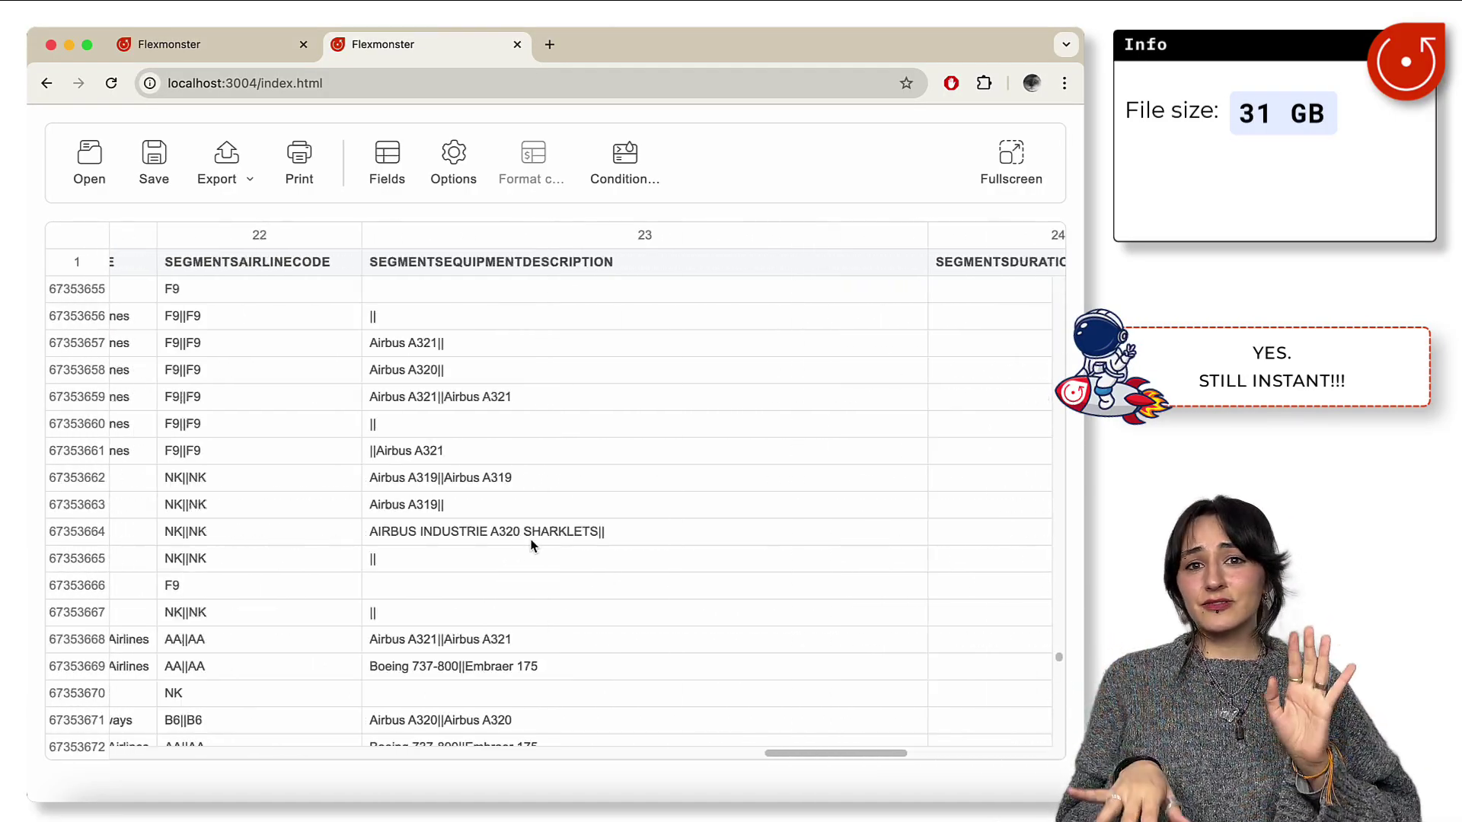
scroll(532, 546, "left", 4)
scroll(359, 431, "left", 5)
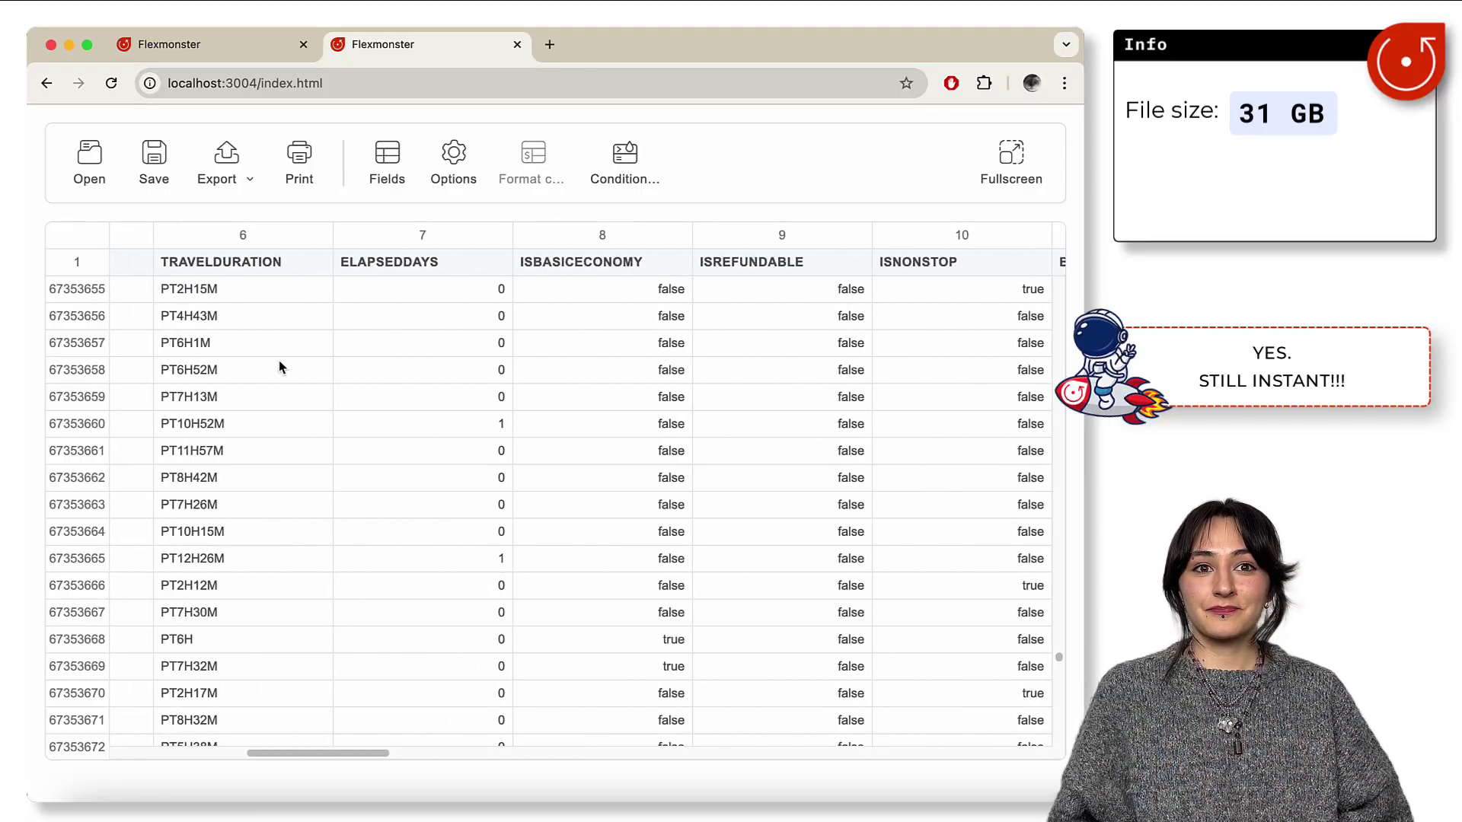
In the Fields list, uncheck flightDate, searchDate and fareBasisCode.
left_click(388, 177)
scroll(707, 455, "up", 10)
scroll(708, 495, "down", 1)
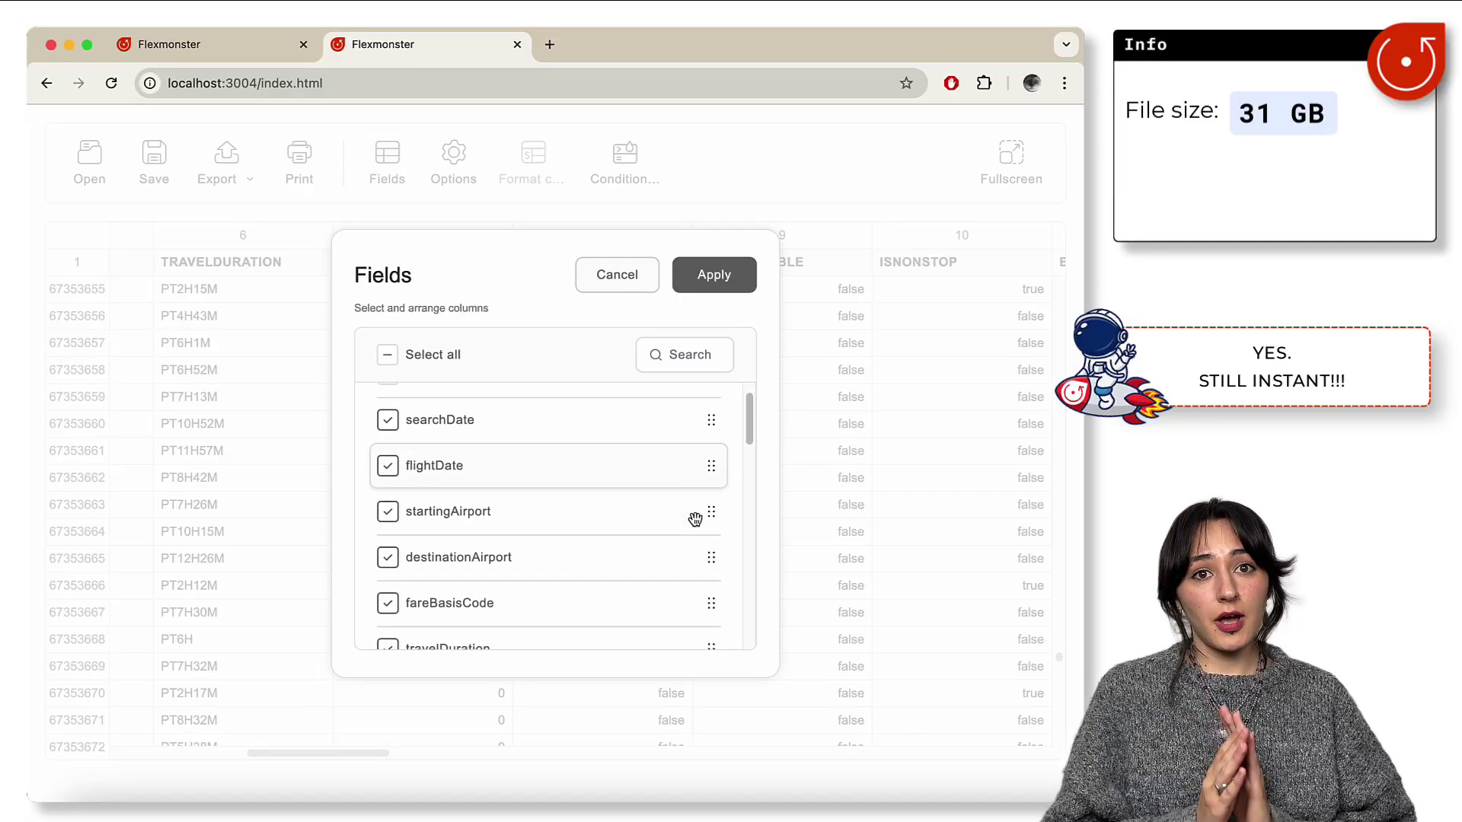
left_click(388, 465)
left_click(388, 423)
scroll(480, 524, "down", 3)
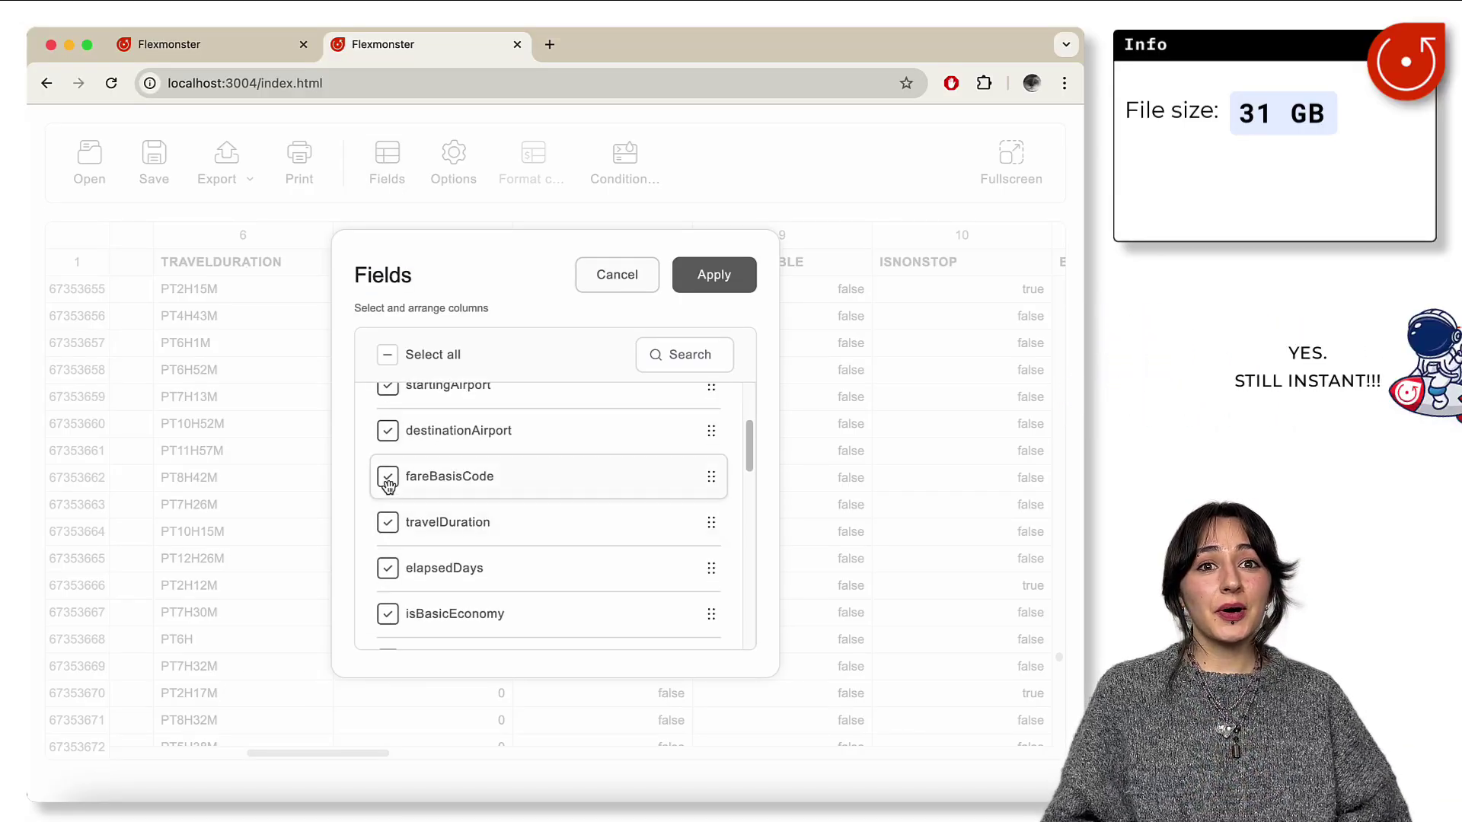
left_click(387, 477)
Uncheck all the segments fields, from segmentsArrivalAirportCode to segmentsAirlineName, and apply the new field selection.
scroll(388, 525, "down", 3)
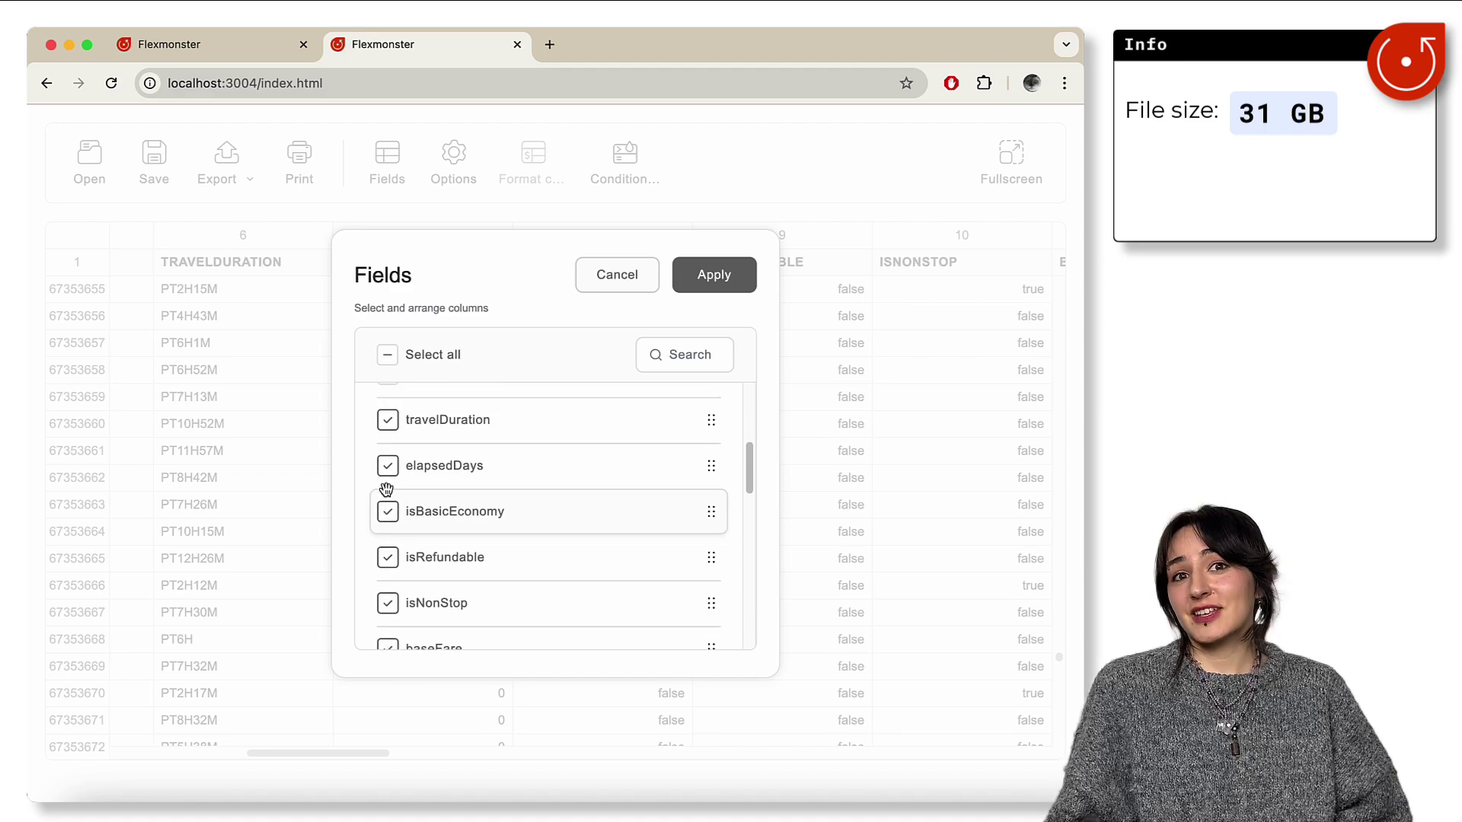
scroll(386, 415, "down", 2)
scroll(391, 509, "down", 6)
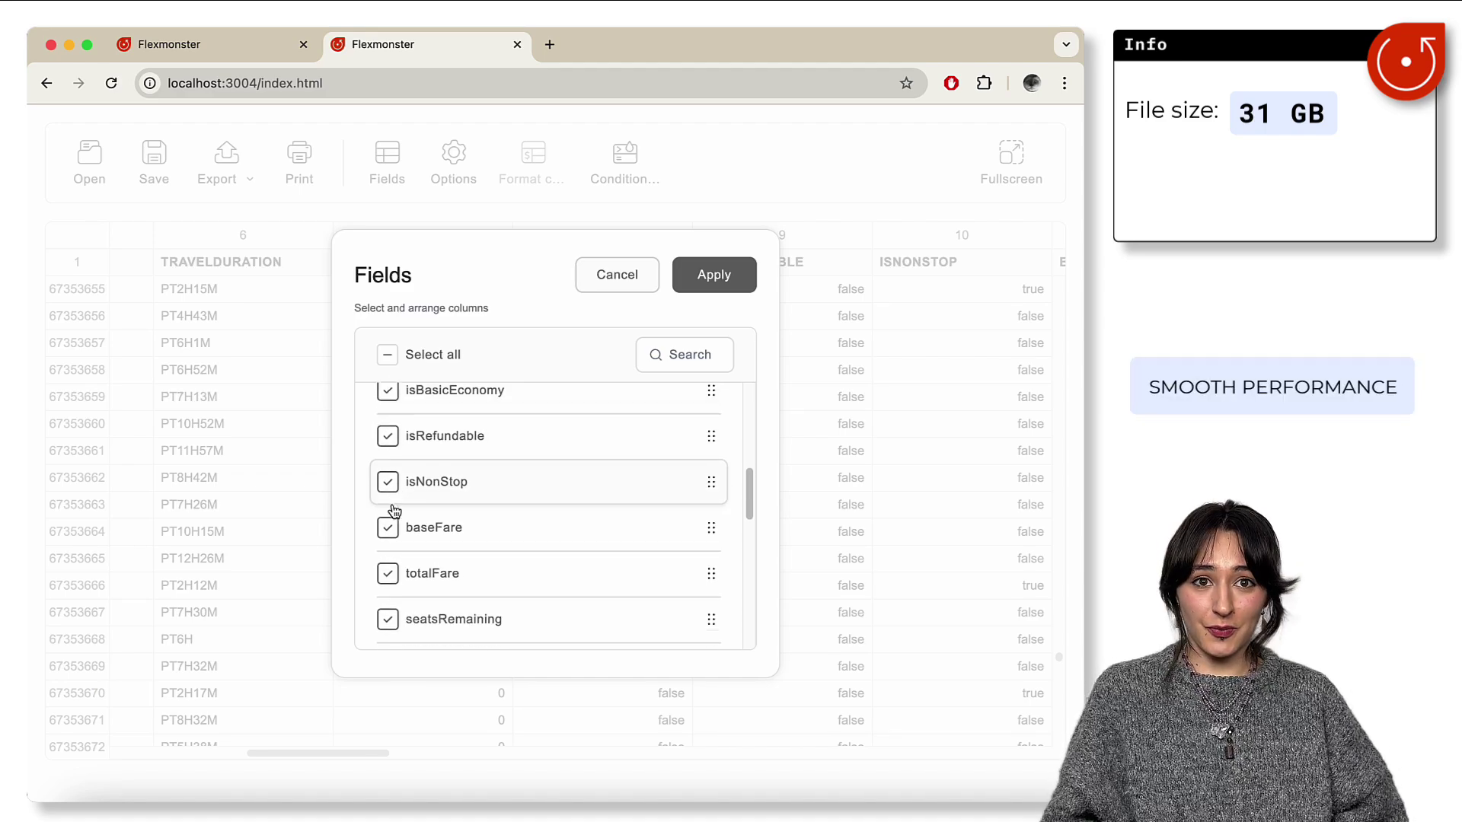
left_click(387, 622)
scroll(388, 586, "down", 5)
left_click(388, 529)
left_click(388, 575)
left_click(388, 623)
left_click(388, 484)
left_click(388, 440)
left_click(387, 449)
left_click(387, 495)
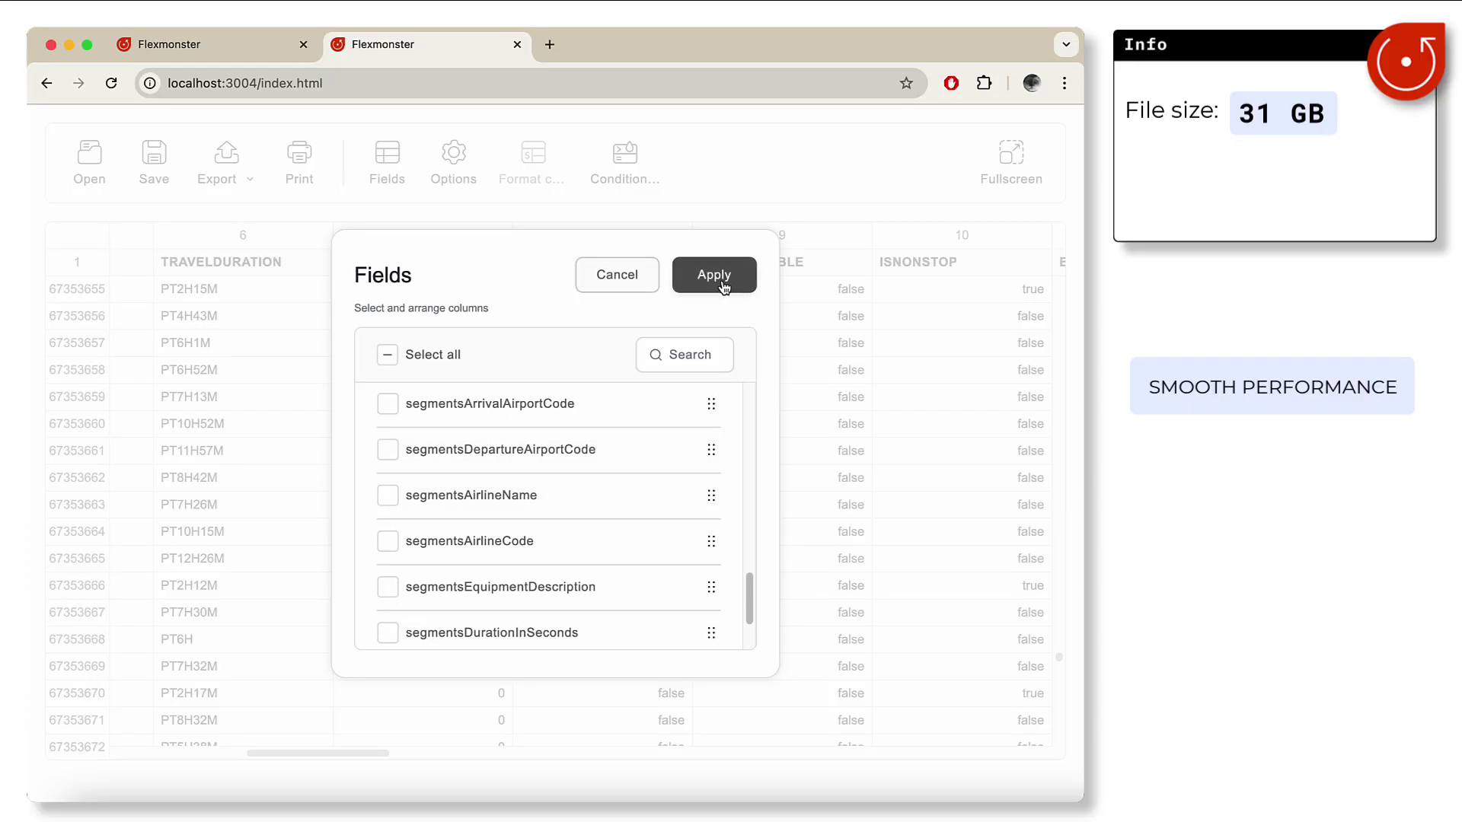
left_click(710, 290)
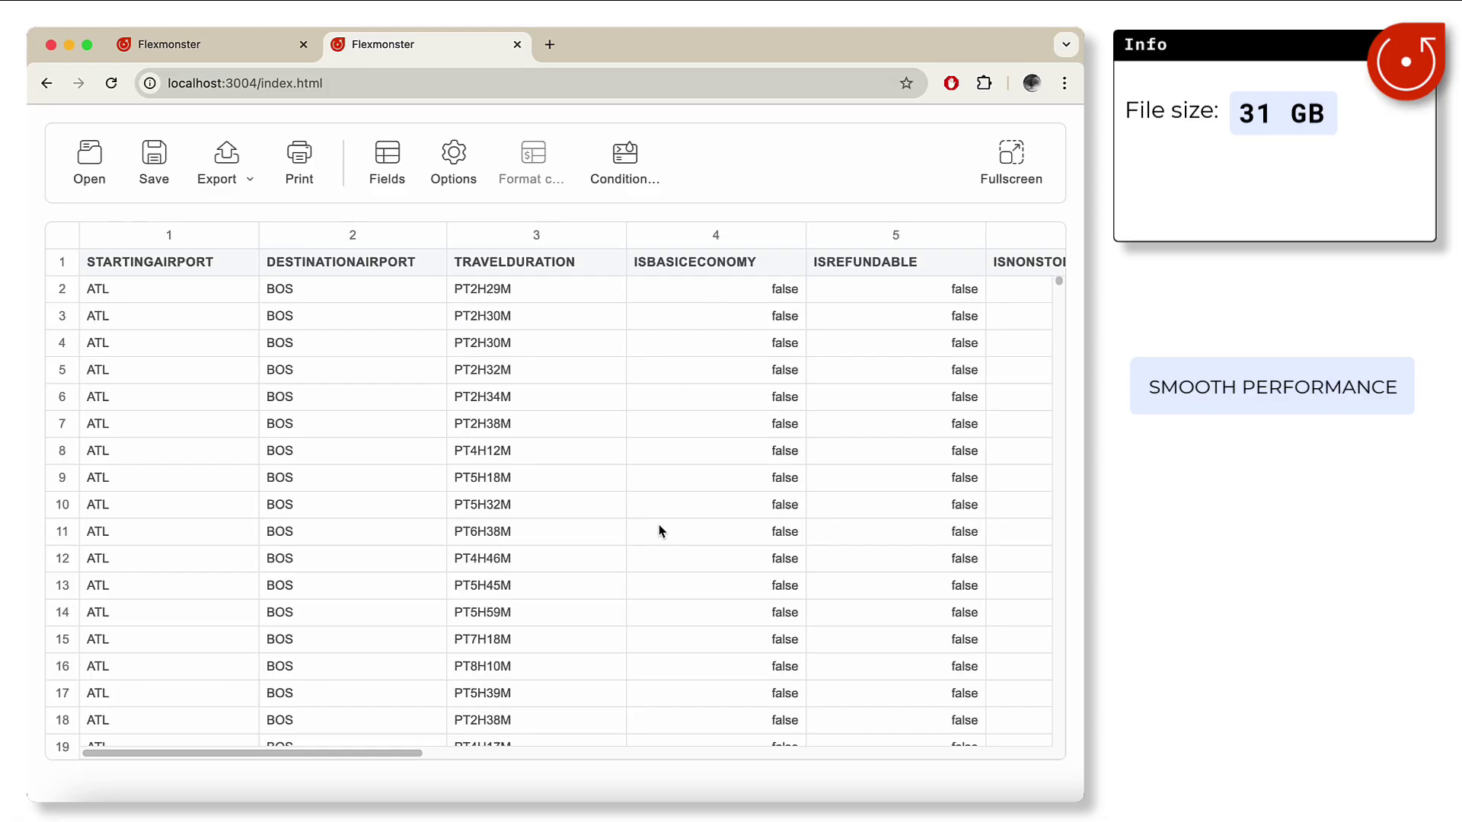
Scroll the flight grid sideways, then drag the scrollbar to the last rows near row 82138754.
scroll(660, 531, "right", 15)
scroll(660, 531, "left", 15)
scroll(659, 531, "right", 12)
scroll(659, 530, "left", 12)
left_click_drag(1061, 281, 1051, 764)
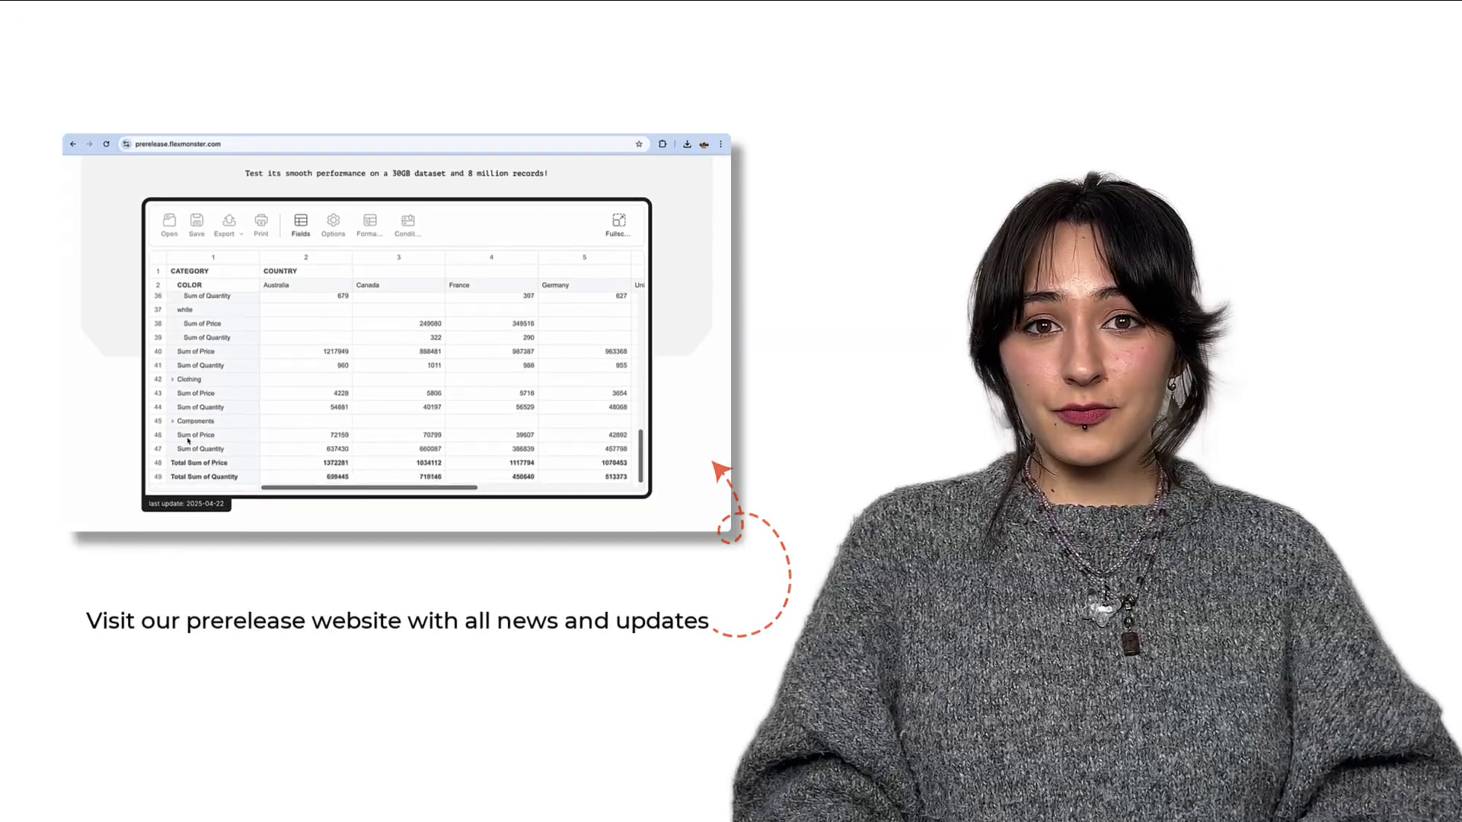
scroll(189, 440, "up", 6)
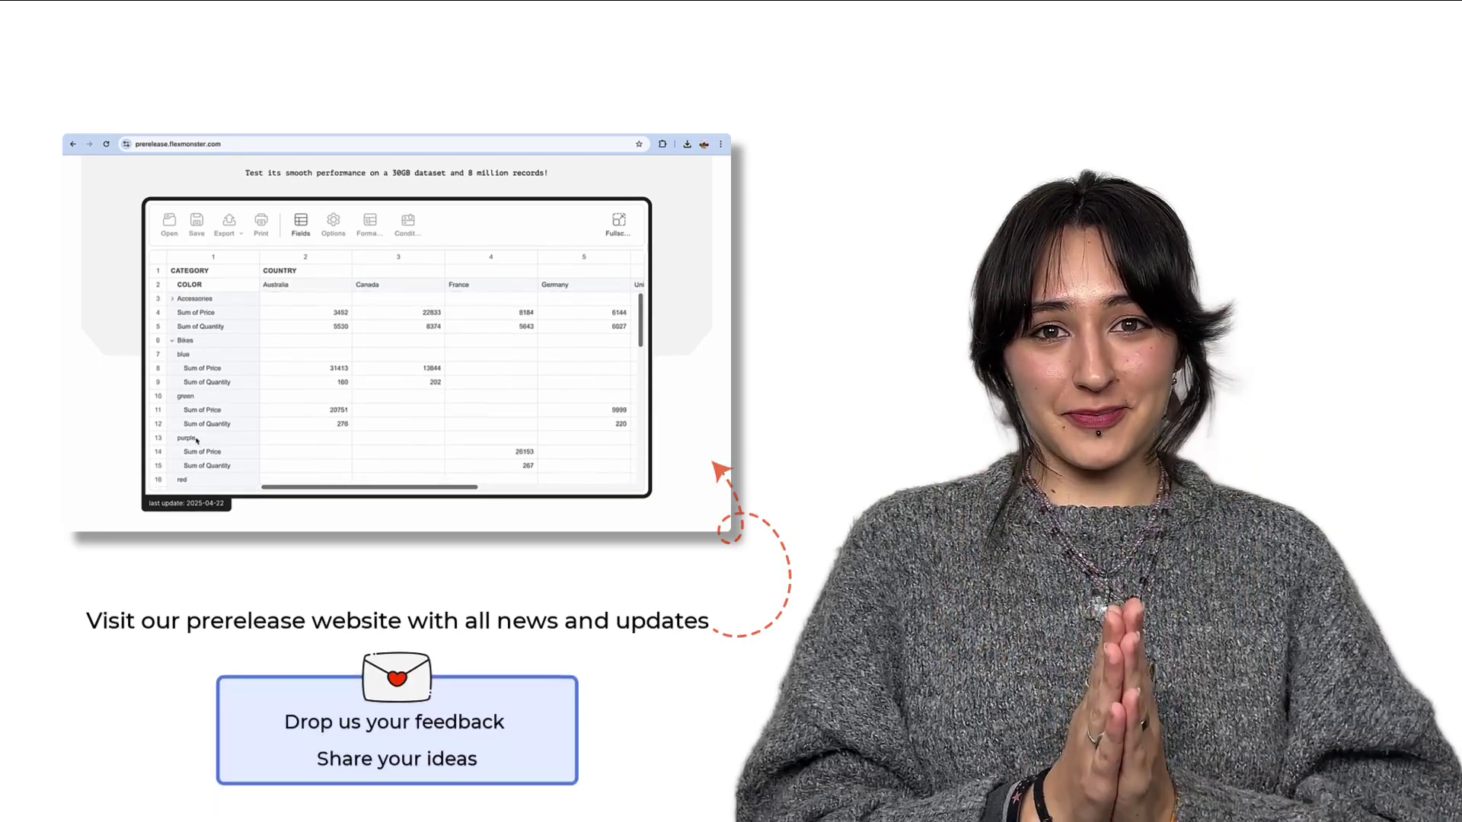
mouse_move(380, 488)
left_mouse_down()
mouse_move(541, 488)
mouse_move(380, 488)
left_mouse_up()
left_click(302, 226)
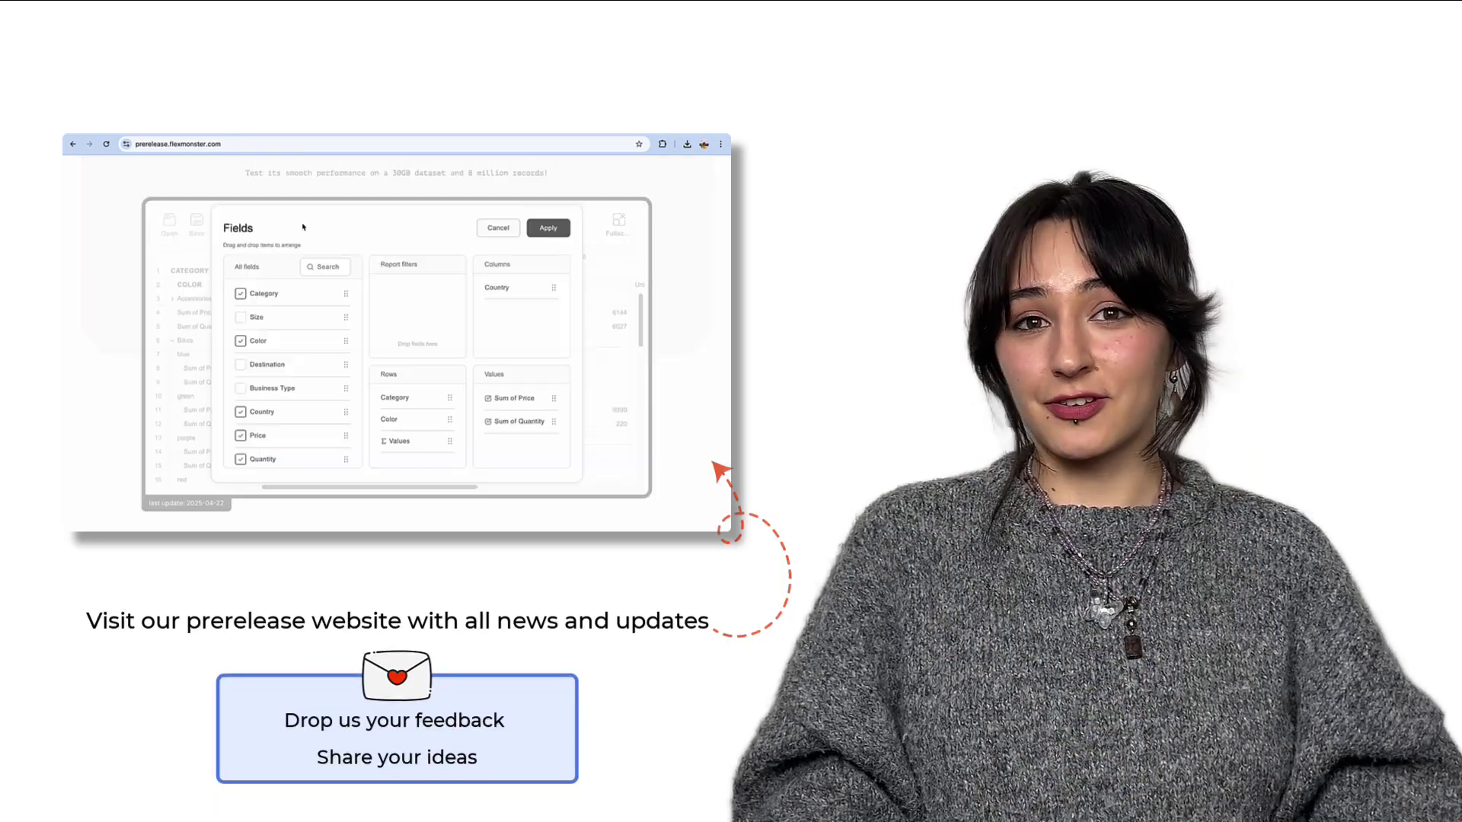
left_click(548, 228)
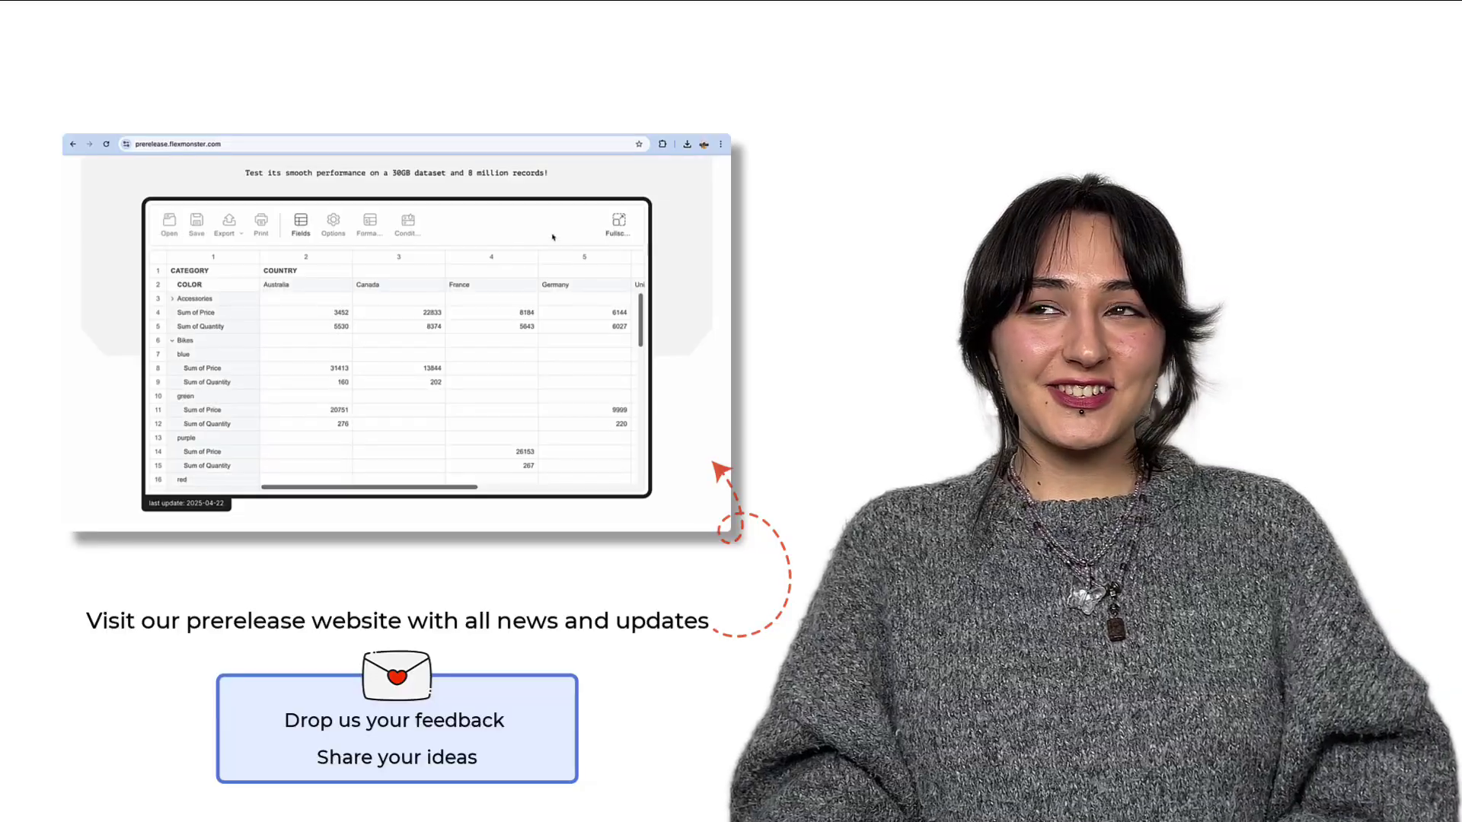